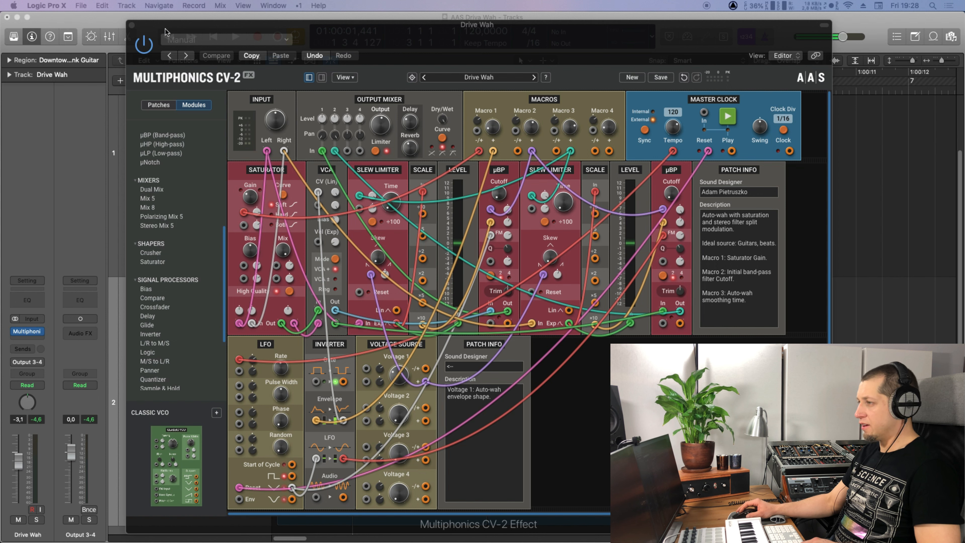
A/B the Drive Wah effect by bypassing and re-enabling it twice, then start an empty patch.
{"action": "left_click", "coordinate": [146, 47]}
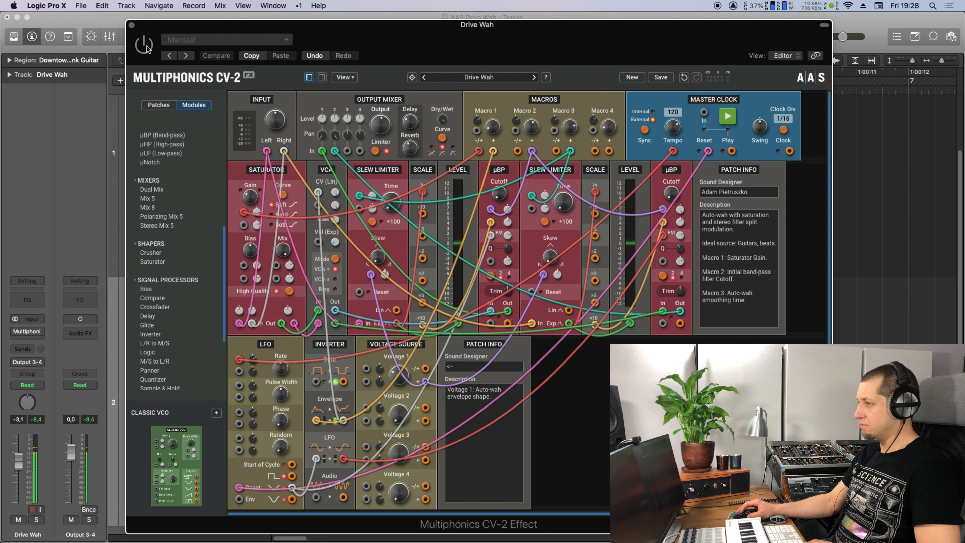
{"action": "left_click", "coordinate": [145, 45]}
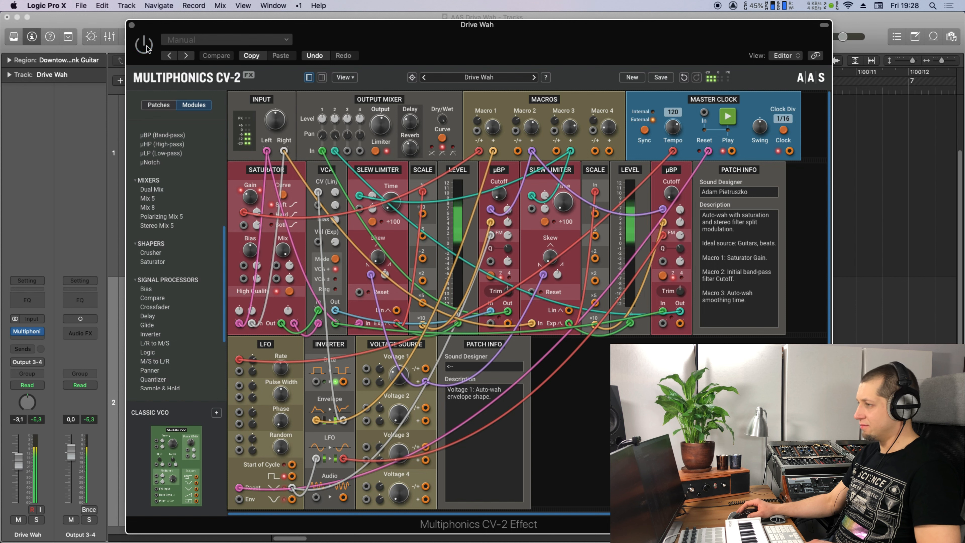
{"action": "left_click", "coordinate": [146, 48]}
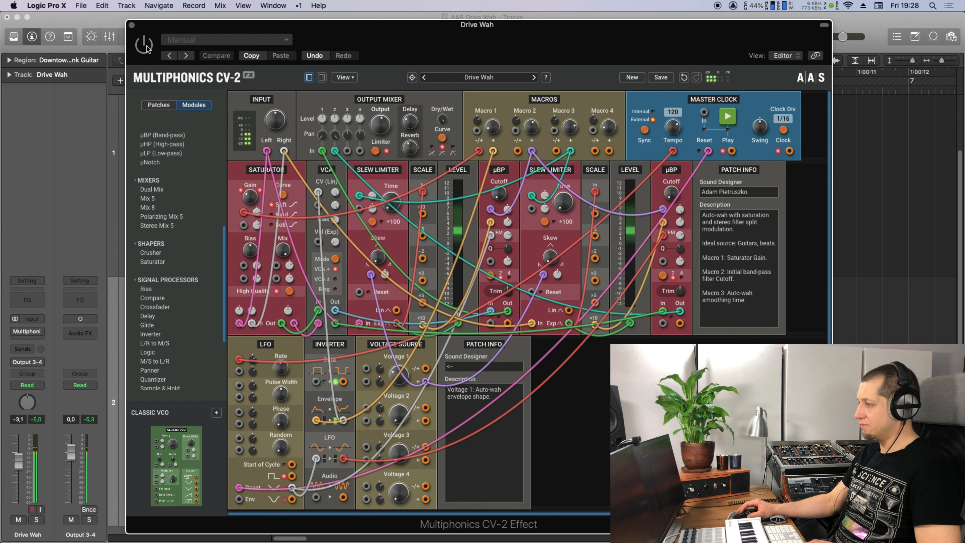
{"action": "left_click", "coordinate": [147, 47]}
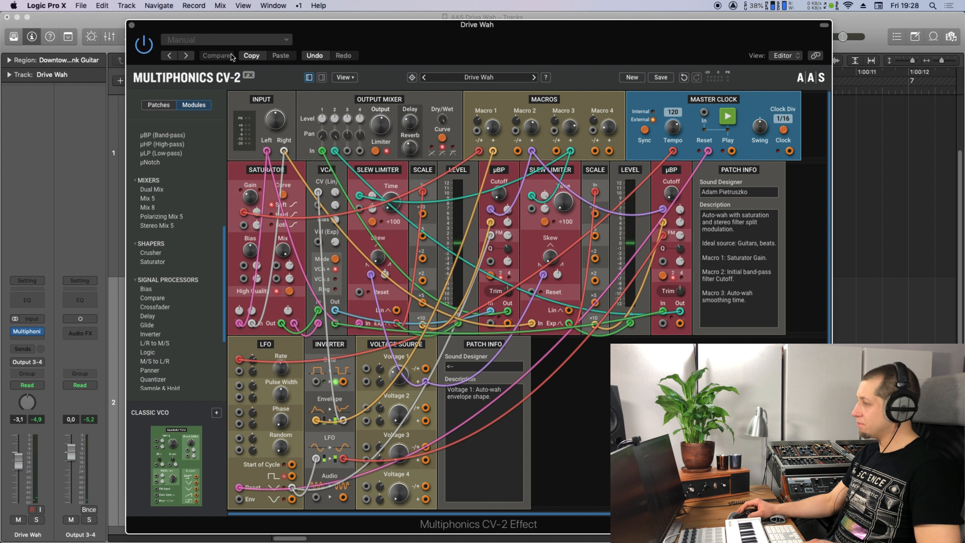
{"action": "left_click", "coordinate": [631, 76]}
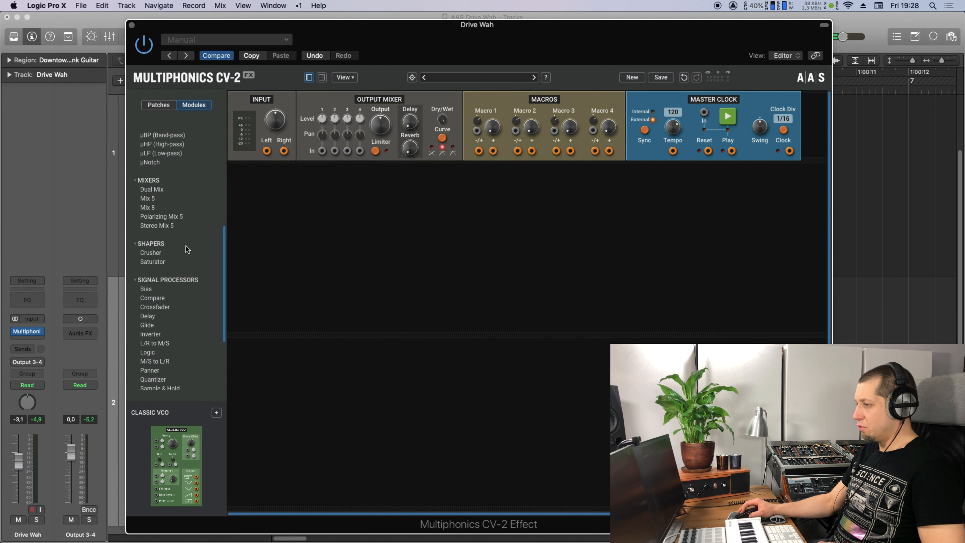
Add a Saturator fed by Input Left and Right, then a VCA fed from the Saturator's Out.
{"action": "left_click_drag", "start_coordinate": [168, 262], "coordinate": [312, 224]}
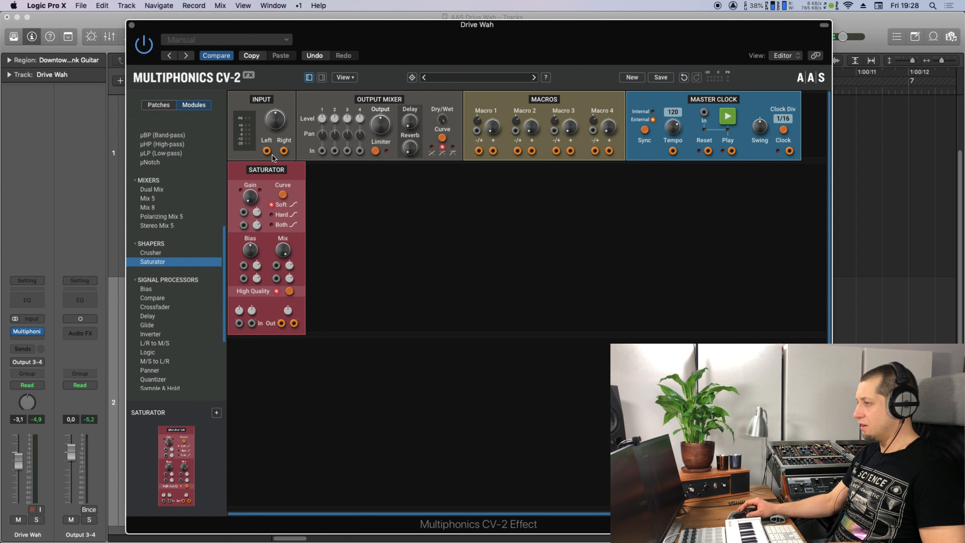
{"action": "left_click_drag", "start_coordinate": [268, 154], "coordinate": [239, 324]}
{"action": "key", "text": "shift"}
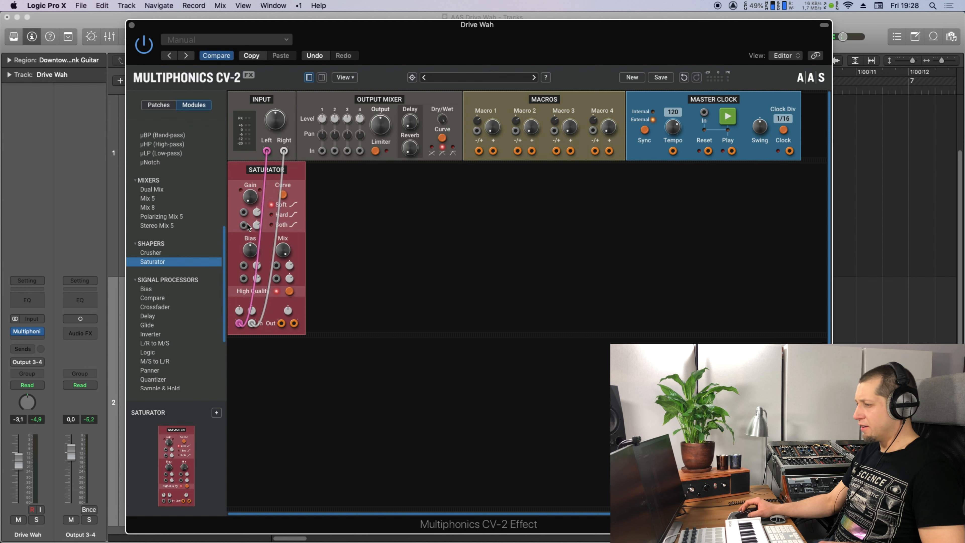
{"action": "scroll", "coordinate": [223, 209], "scroll_direction": "down", "scroll_amount": 5}
{"action": "left_click_drag", "start_coordinate": [169, 349], "coordinate": [318, 310]}
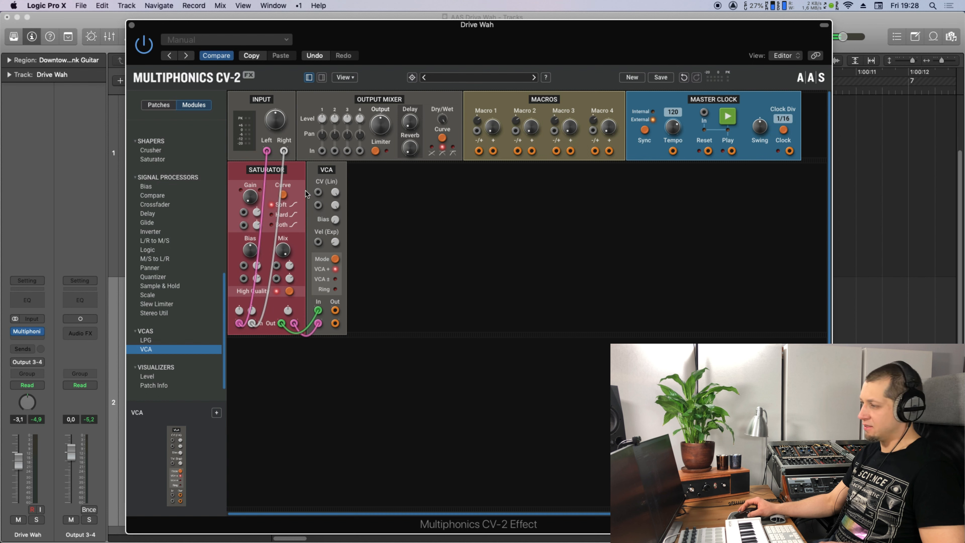
Add two µBP band-pass filters after the VCA and cable VCA Out into them.
{"action": "scroll", "coordinate": [178, 217], "scroll_direction": "up", "scroll_amount": 10}
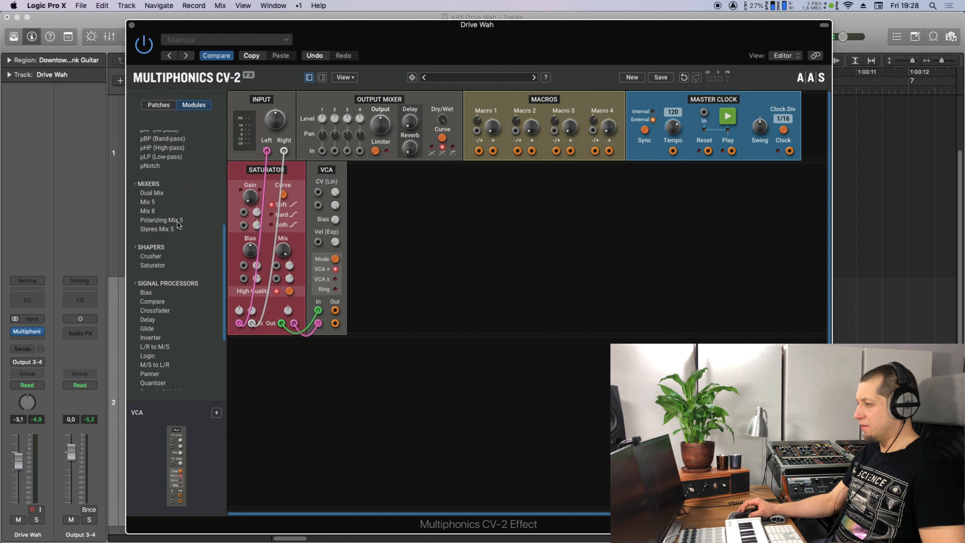
{"action": "scroll", "coordinate": [161, 209], "scroll_direction": "up", "scroll_amount": 5}
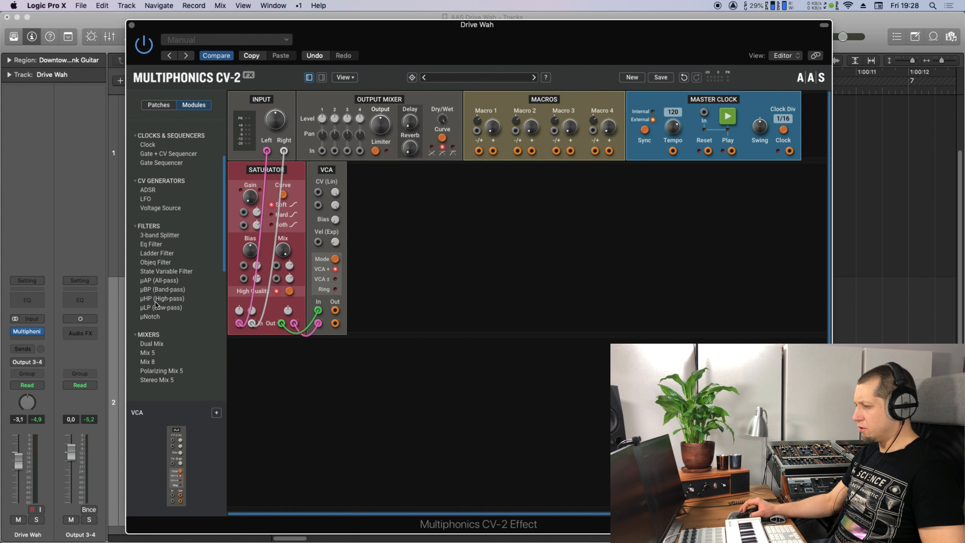
{"action": "double_click", "coordinate": [181, 290]}
{"action": "left_click_drag", "start_coordinate": [170, 291], "coordinate": [432, 255]}
{"action": "left_click_drag", "start_coordinate": [335, 309], "coordinate": [401, 311]}
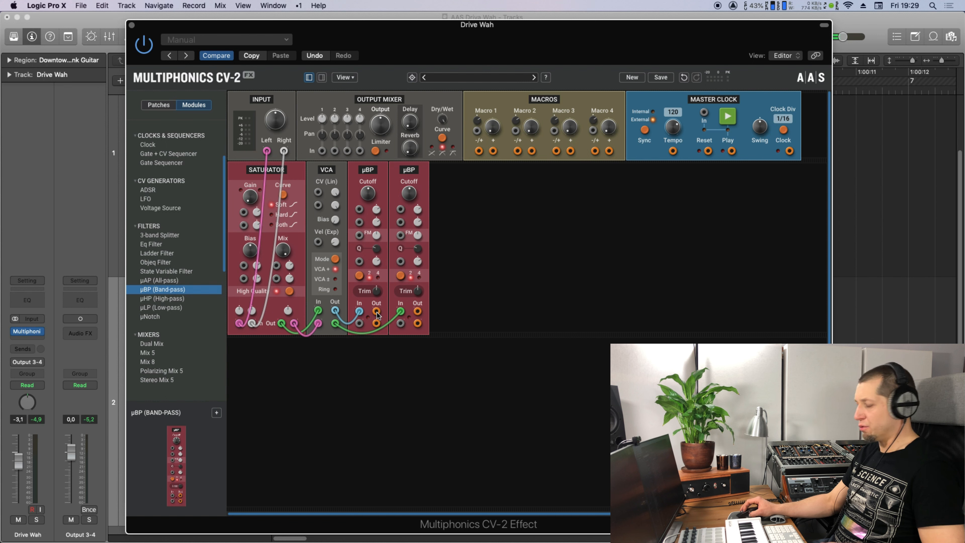
Cable the two µBP Out jacks into Output Mixer In 1 and In 2.
{"action": "left_click_drag", "start_coordinate": [378, 314], "coordinate": [322, 151]}
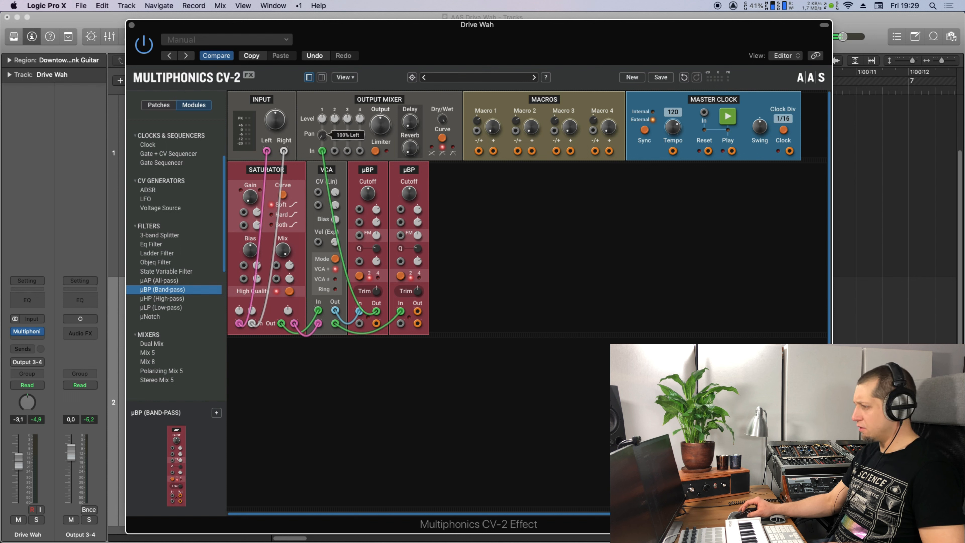
{"action": "left_click_drag", "start_coordinate": [417, 311], "coordinate": [334, 150]}
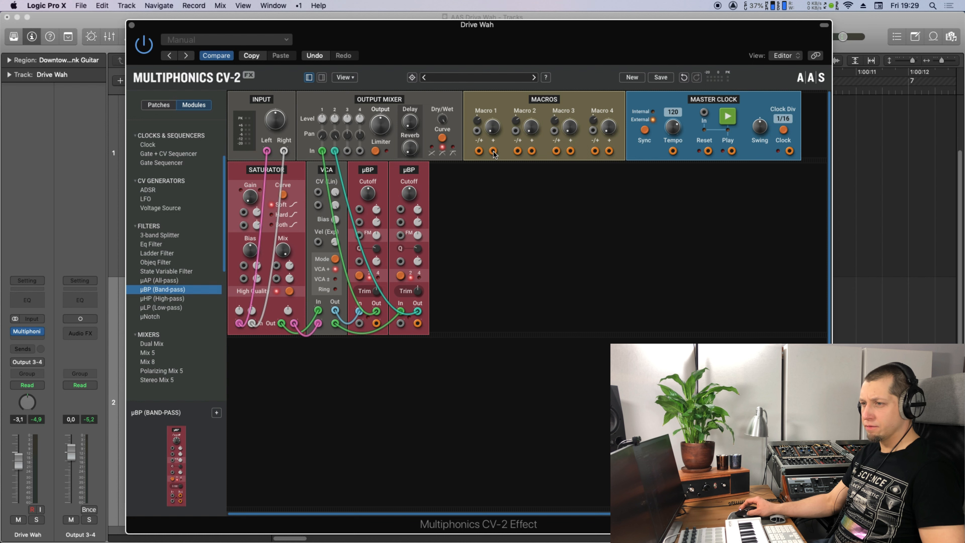
Cable Macro 1 to the Saturator Gain CV and Macro 2 to both µBP Cutoff CV inputs.
{"action": "left_click_drag", "start_coordinate": [479, 151], "coordinate": [244, 212]}
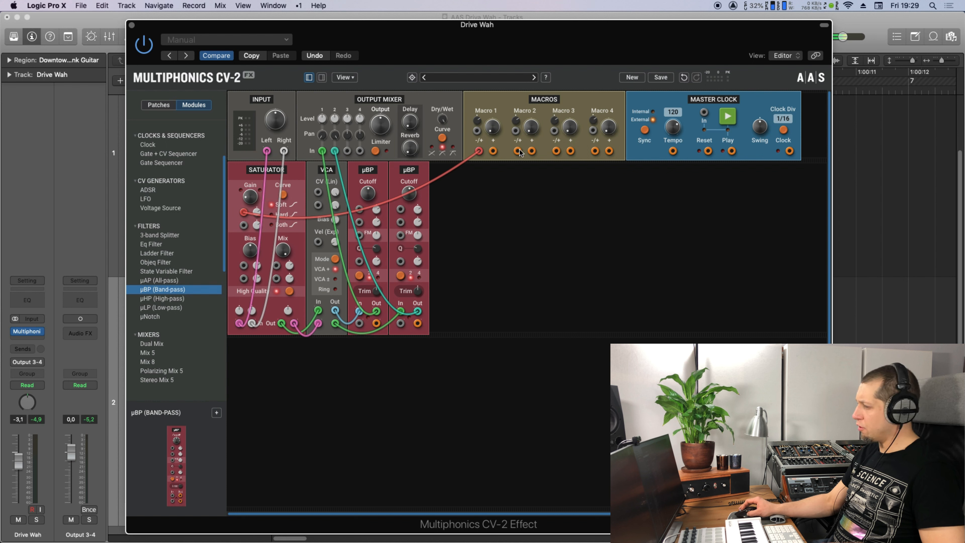
{"action": "left_click_drag", "start_coordinate": [532, 153], "coordinate": [359, 209]}
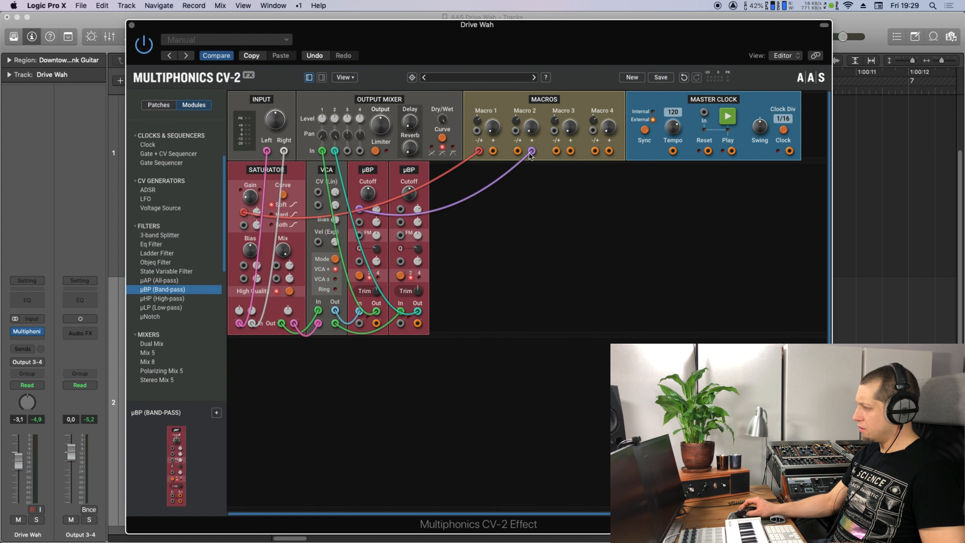
{"action": "left_click_drag", "start_coordinate": [532, 151], "coordinate": [401, 209]}
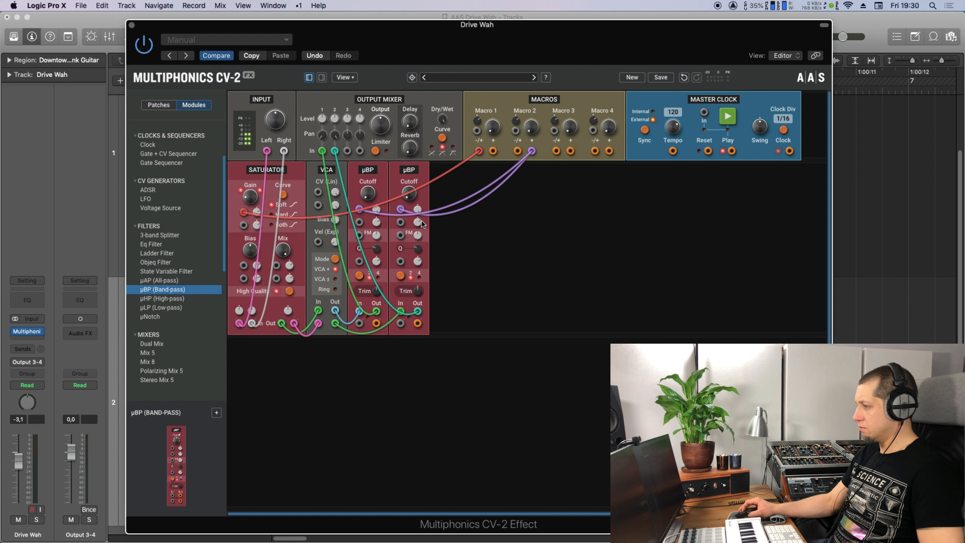
Turn Macro 2 up to maximum and set the first µBP filter's Q to 0.71.
{"action": "mouse_move", "coordinate": [335, 220]}
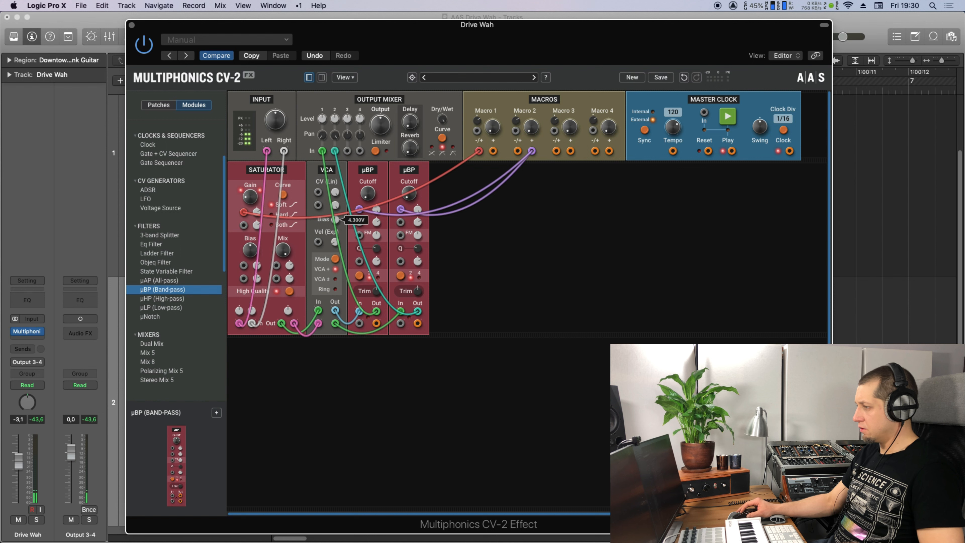
{"action": "left_click_drag", "start_coordinate": [533, 129], "coordinate": [492, 133]}
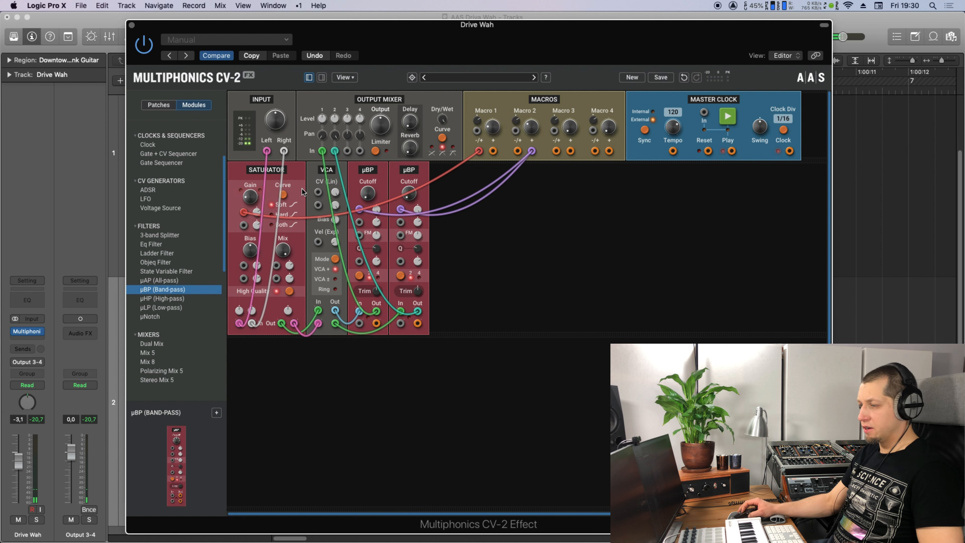
{"action": "left_click_drag", "start_coordinate": [532, 131], "coordinate": [533, 127]}
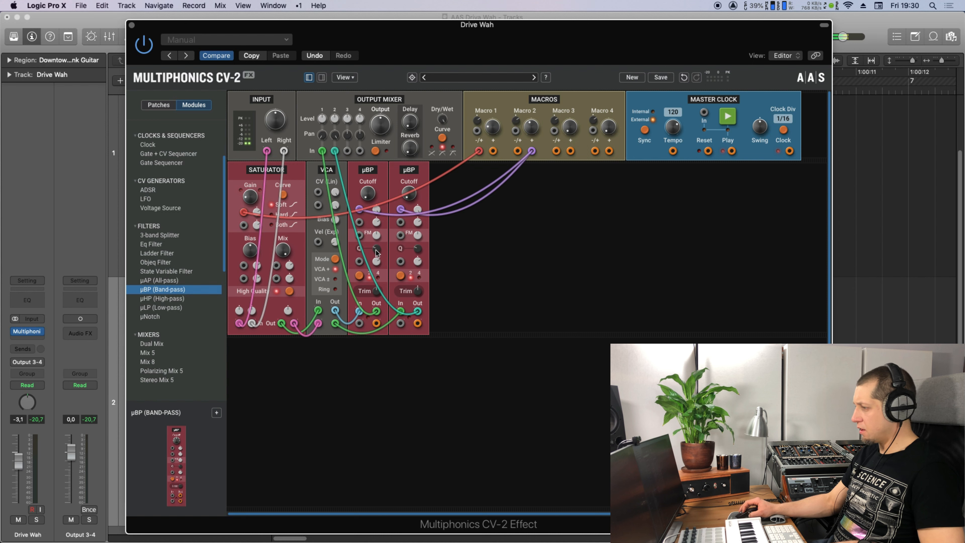
{"action": "left_click_drag", "start_coordinate": [376, 250], "coordinate": [418, 246]}
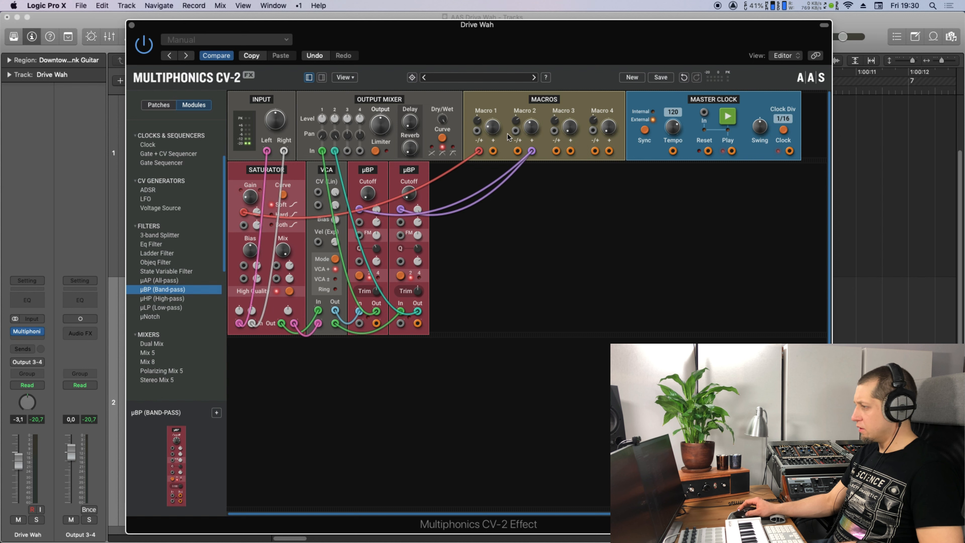
Adjust the Macro 1 level and set the Saturator gain to 13.0 dB.
{"action": "left_click_drag", "start_coordinate": [492, 126], "coordinate": [531, 129]}
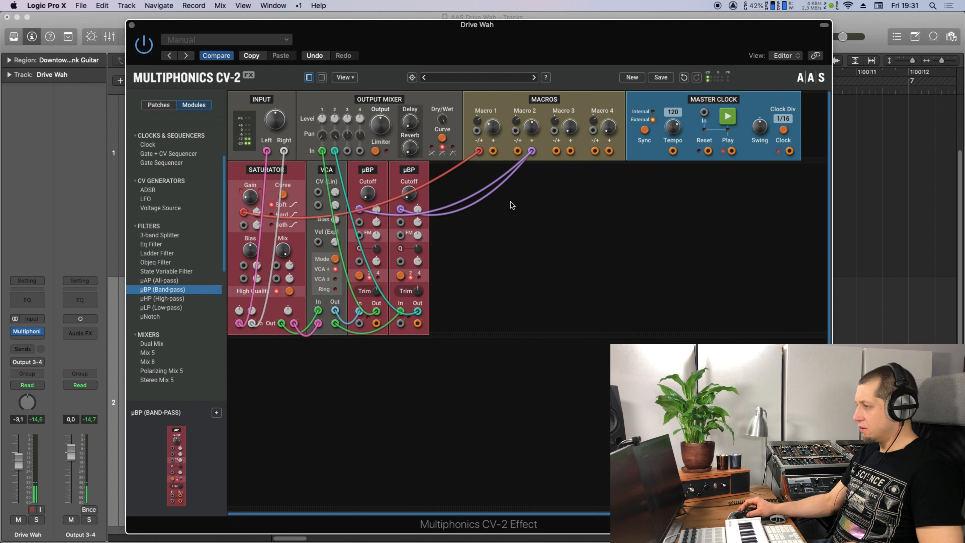
{"action": "left_click_drag", "start_coordinate": [250, 197], "coordinate": [250, 200]}
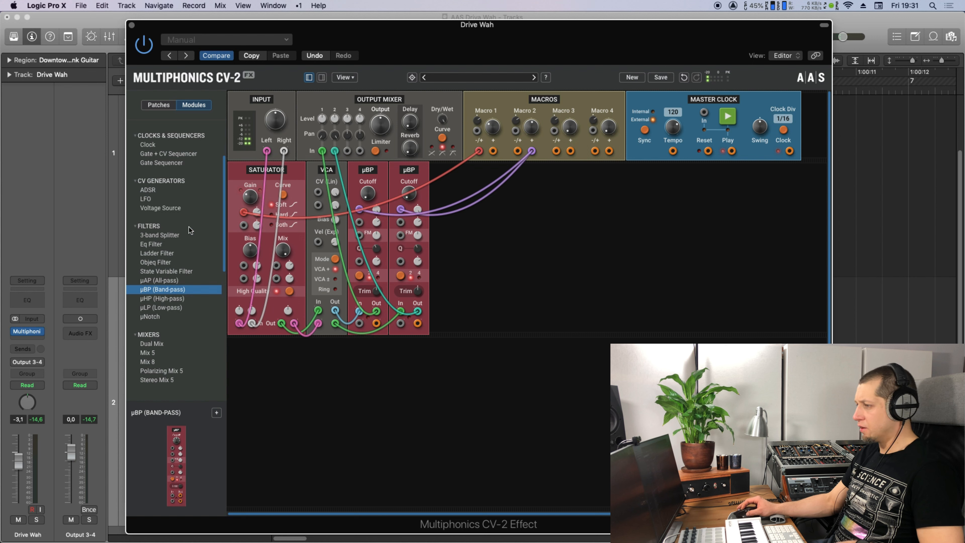
{"action": "scroll", "coordinate": [186, 228], "scroll_direction": "down", "scroll_amount": 10}
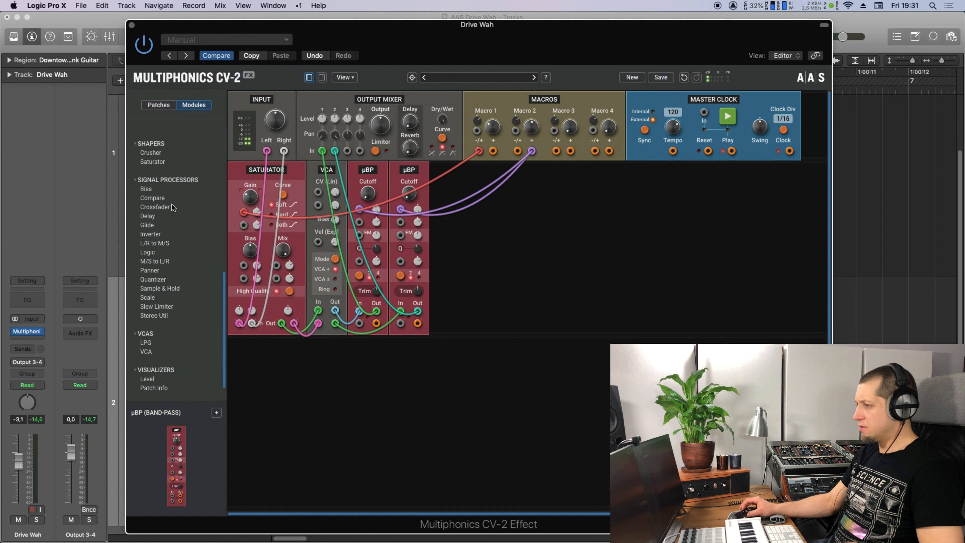
Add an Inverter module to the rack and feed Macro 1 into it.
{"action": "left_click_drag", "start_coordinate": [151, 233], "coordinate": [258, 369]}
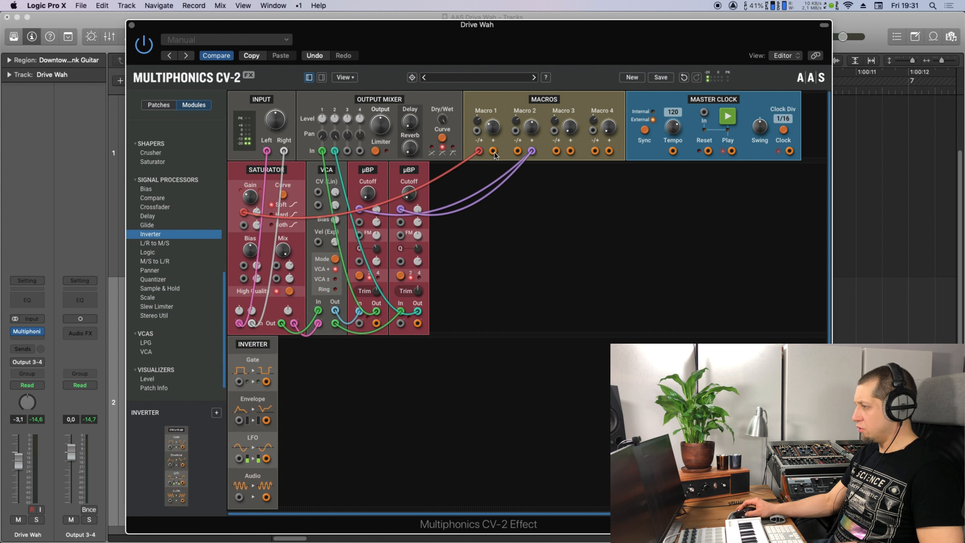
{"action": "left_click_drag", "start_coordinate": [495, 155], "coordinate": [318, 192]}
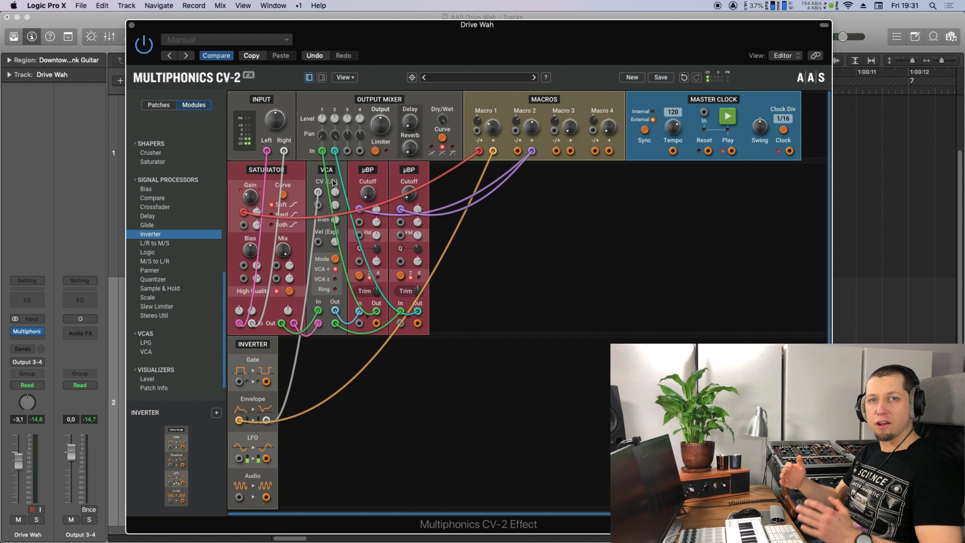
Set the Saturator gain to 32.0 dB and raise the Macro 1 level.
{"action": "mouse_move", "coordinate": [250, 202]}
{"action": "left_click_drag", "start_coordinate": [250, 197], "coordinate": [250, 200]}
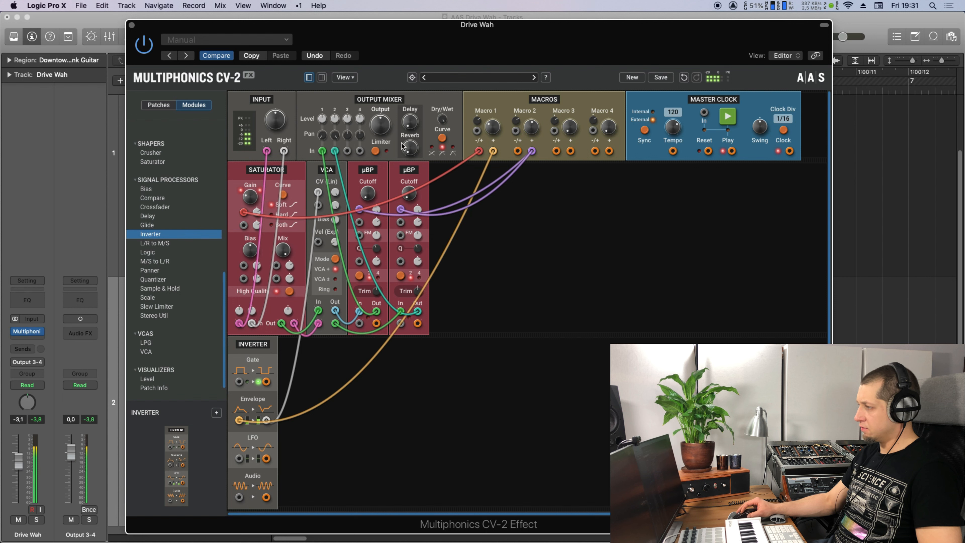
{"action": "mouse_move", "coordinate": [485, 133]}
{"action": "left_mouse_down"}
{"action": "mouse_move", "coordinate": [492, 122]}
{"action": "mouse_move", "coordinate": [492, 145]}
{"action": "mouse_move", "coordinate": [492, 114]}
{"action": "mouse_move", "coordinate": [493, 151]}
{"action": "left_mouse_up"}
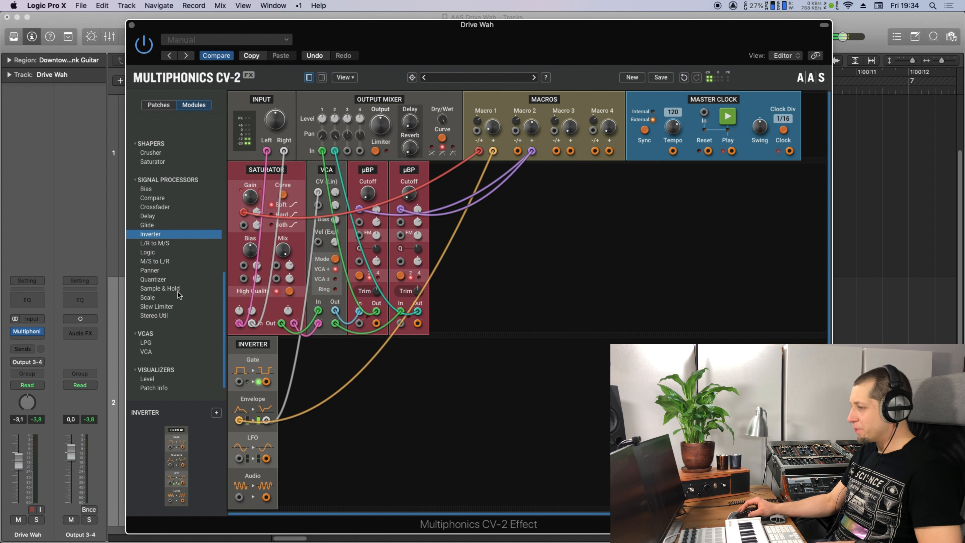
{"action": "scroll", "coordinate": [179, 283], "scroll_direction": "down", "scroll_amount": 1}
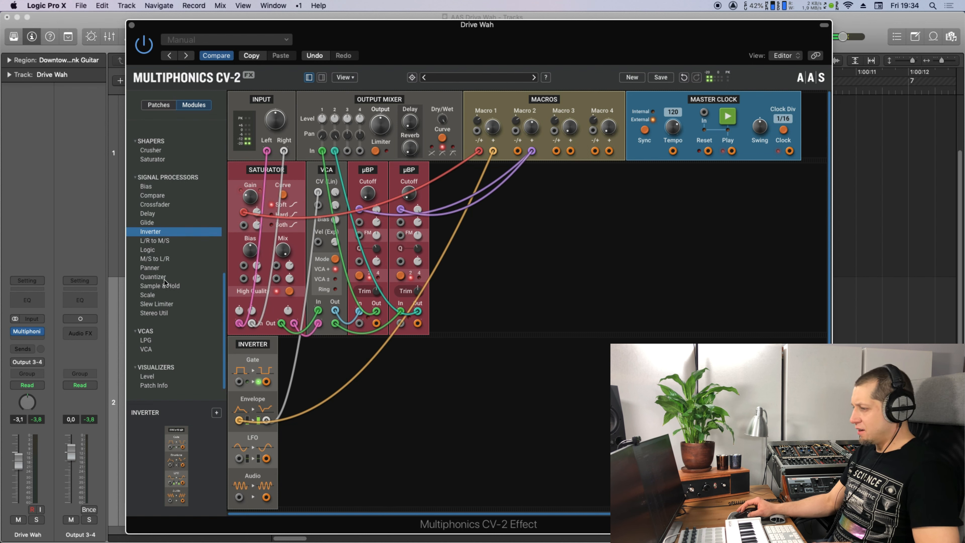
Add a Slew Limiter beside the VCA and patch the left input signal into it.
{"action": "left_click_drag", "start_coordinate": [164, 307], "coordinate": [365, 247]}
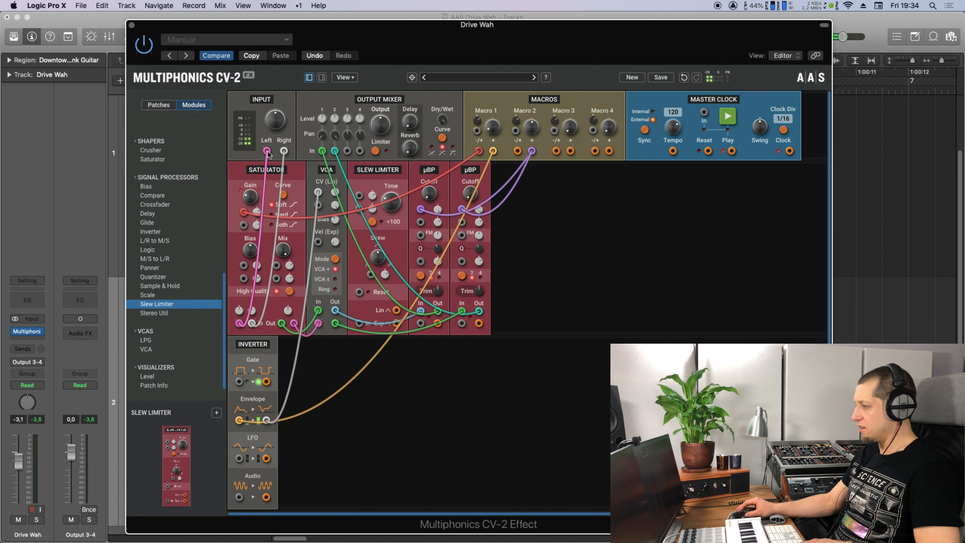
{"action": "left_click_drag", "start_coordinate": [278, 189], "coordinate": [360, 324]}
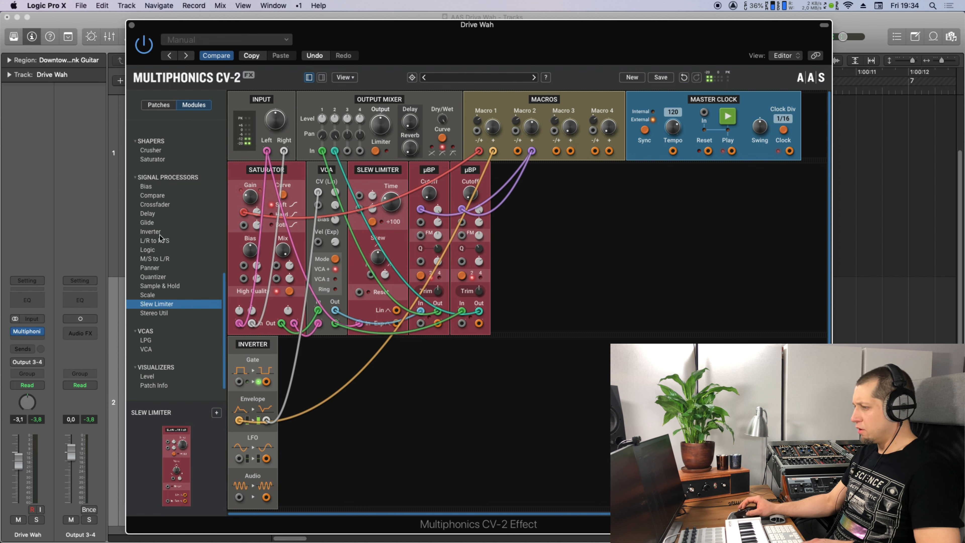
{"action": "scroll", "coordinate": [172, 286], "scroll_direction": "up", "scroll_amount": 1}
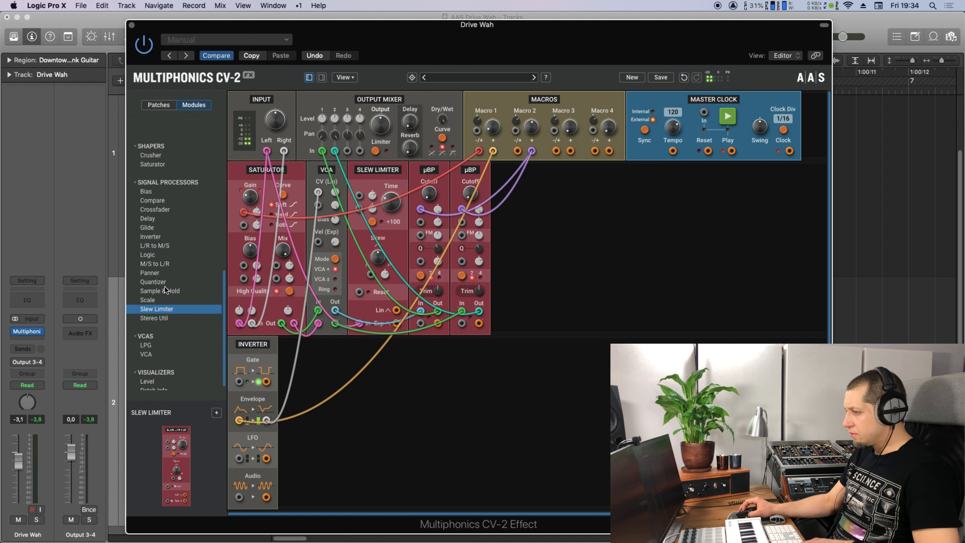
Add a Scale module fed by Slew Limiter Exp, then a Level meter before the first µBP.
{"action": "left_click_drag", "start_coordinate": [160, 303], "coordinate": [418, 246]}
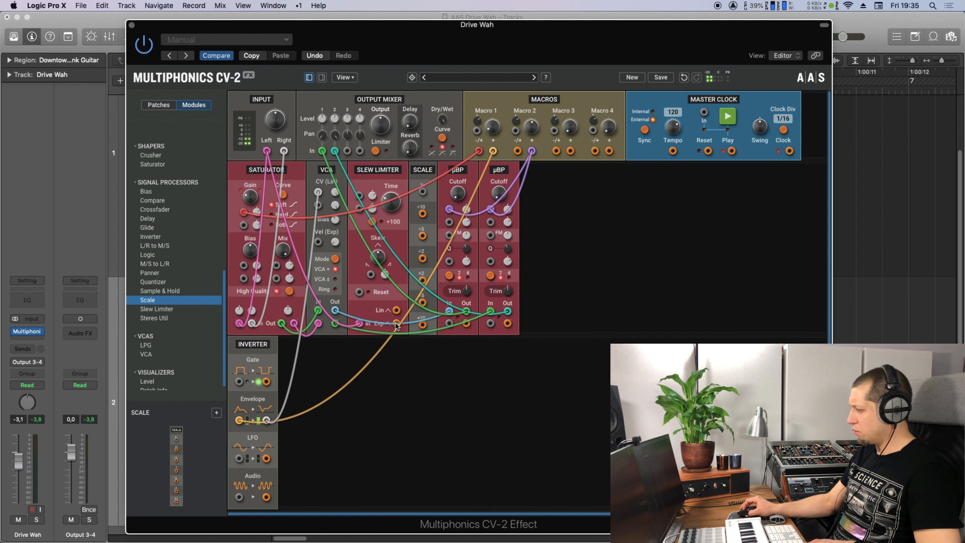
{"action": "left_click_drag", "start_coordinate": [396, 324], "coordinate": [422, 189]}
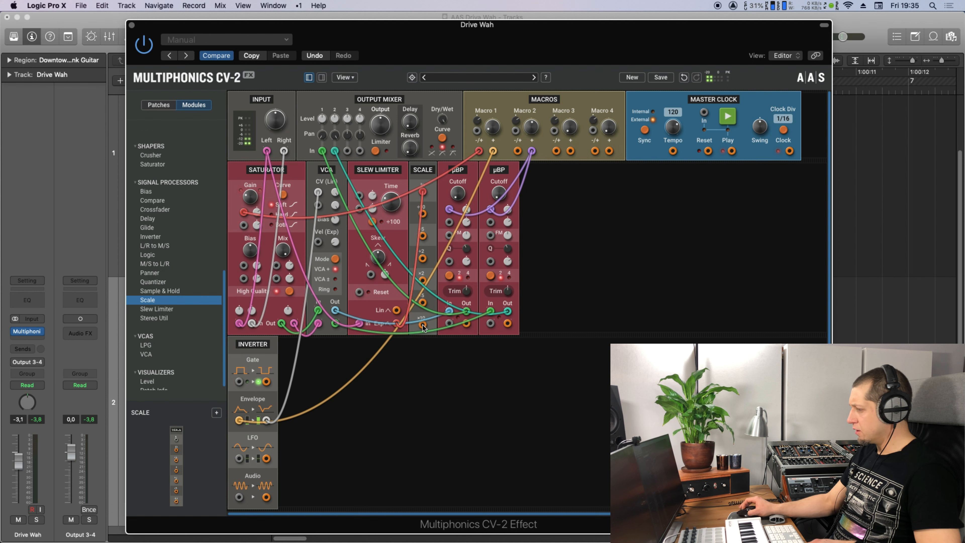
{"action": "scroll", "coordinate": [152, 369], "scroll_direction": "down", "scroll_amount": 1}
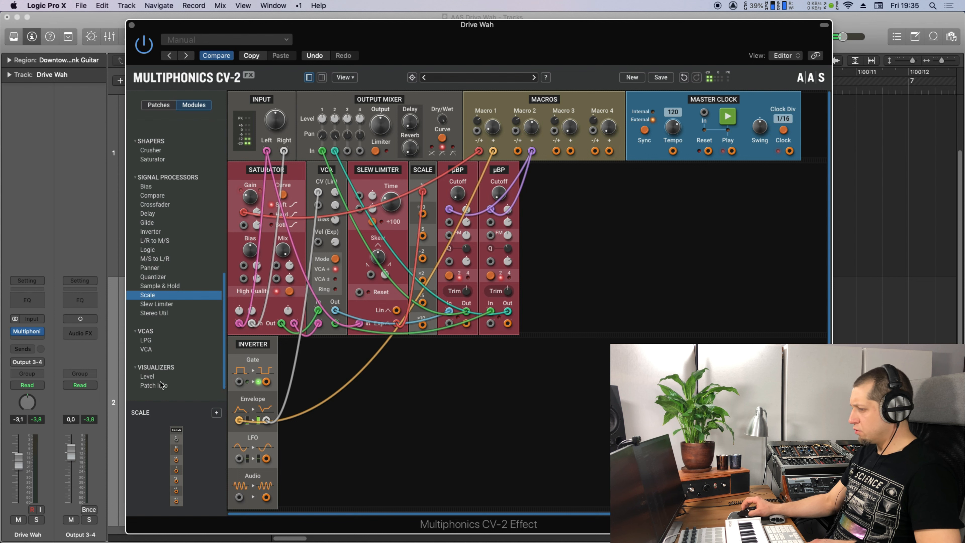
{"action": "left_click", "coordinate": [147, 376]}
{"action": "left_click_drag", "start_coordinate": [175, 456], "coordinate": [458, 324]}
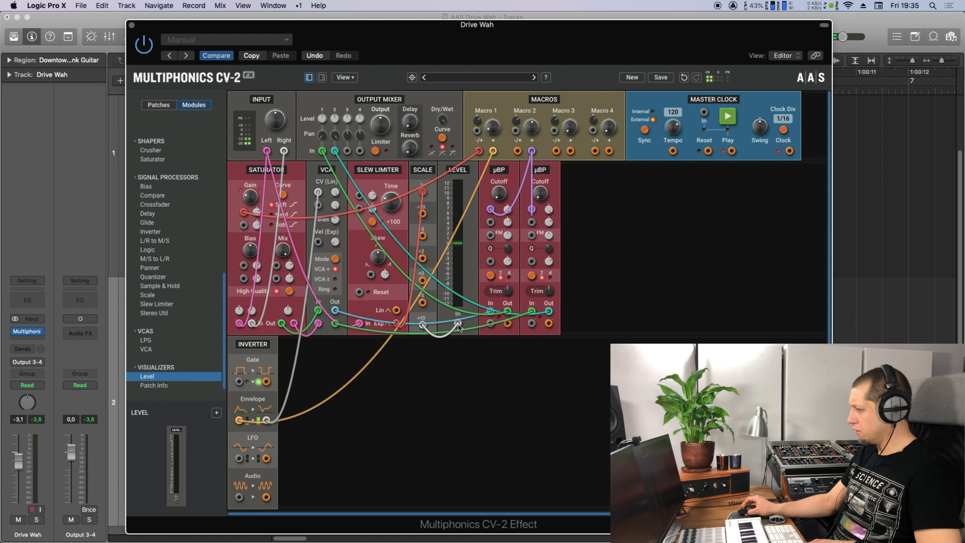
Turn the Slew Limiter's Time to about 25 ms and change its Skew amount.
{"action": "left_click_drag", "start_coordinate": [391, 205], "coordinate": [391, 210]}
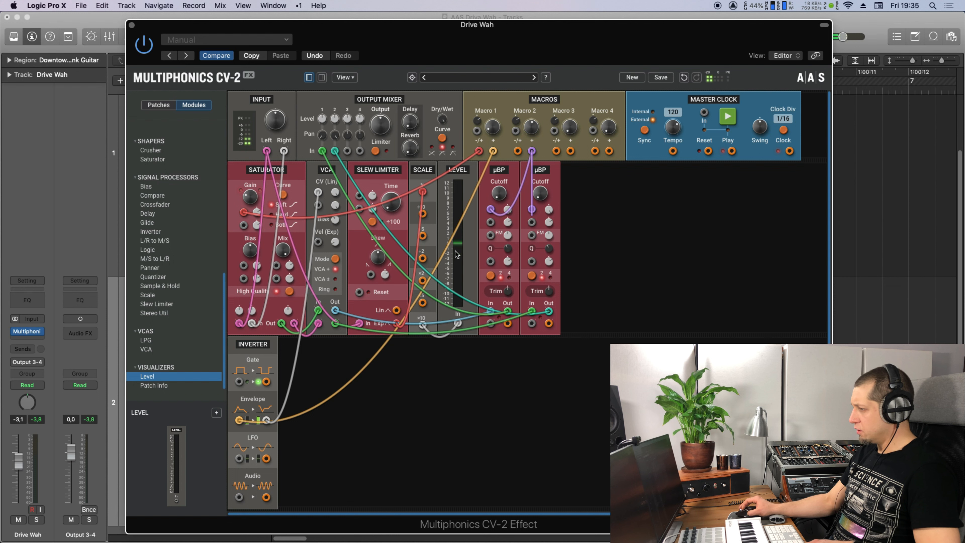
{"action": "left_click_drag", "start_coordinate": [386, 211], "coordinate": [386, 211]}
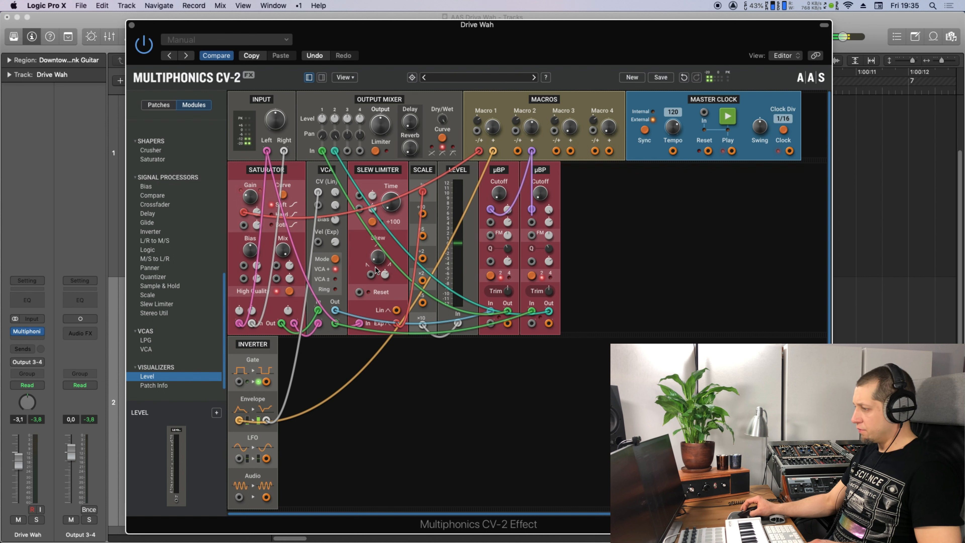
{"action": "left_click_drag", "start_coordinate": [377, 260], "coordinate": [374, 261]}
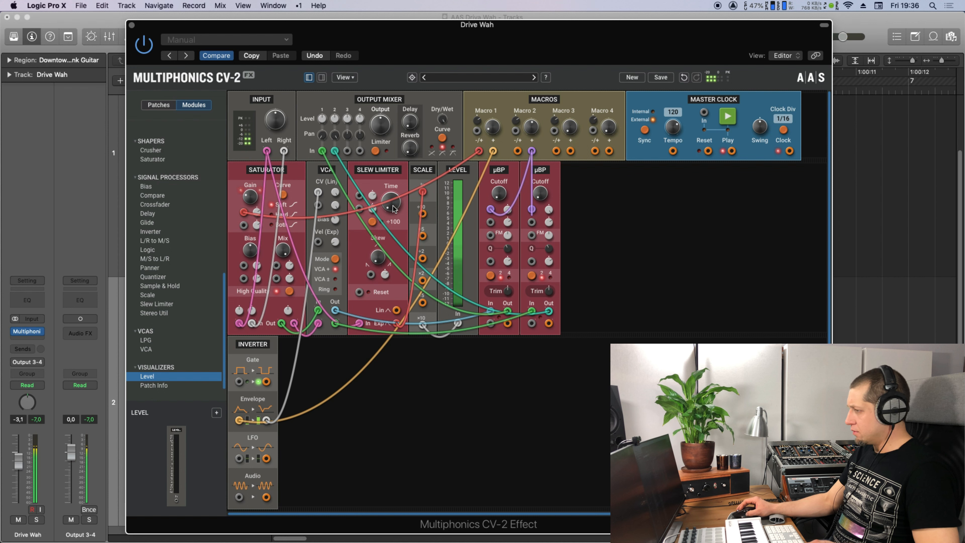
{"action": "mouse_move", "coordinate": [393, 208]}
{"action": "left_mouse_down"}
{"action": "mouse_move", "coordinate": [393, 180]}
{"action": "mouse_move", "coordinate": [391, 236]}
{"action": "mouse_move", "coordinate": [393, 211]}
{"action": "left_mouse_up"}
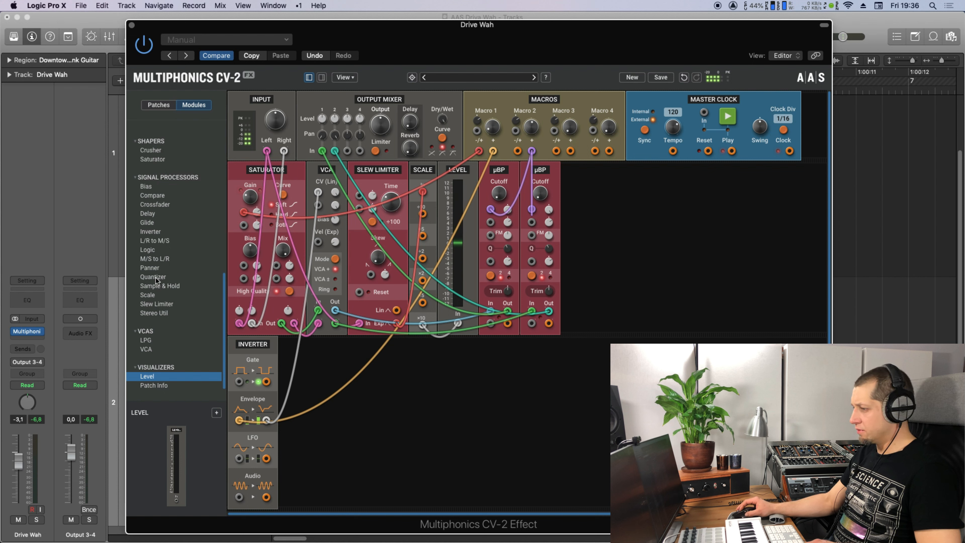
Add a second Slew Limiter, Scale and Level, moving the second µBP after the new Scale.
{"action": "left_click_drag", "start_coordinate": [154, 306], "coordinate": [578, 261]}
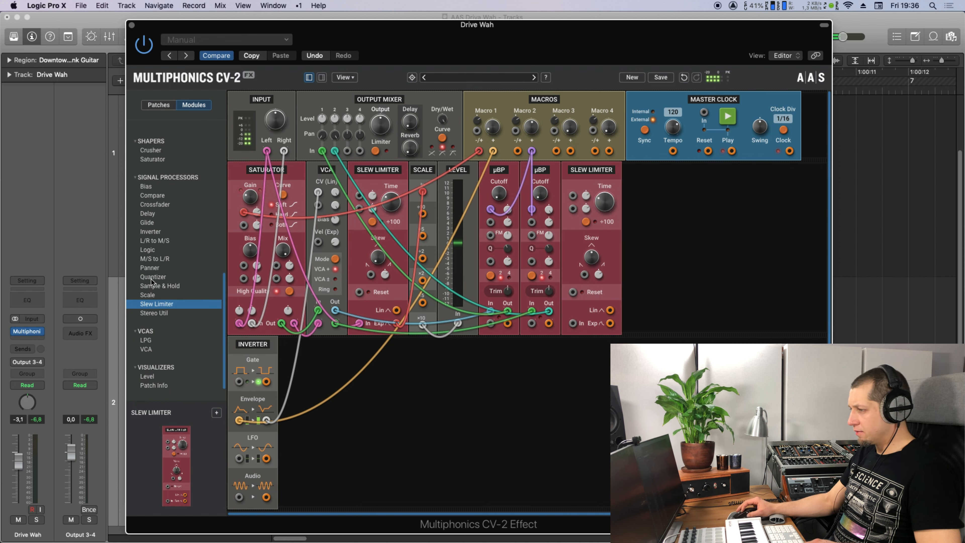
{"action": "left_click_drag", "start_coordinate": [154, 295], "coordinate": [645, 248]}
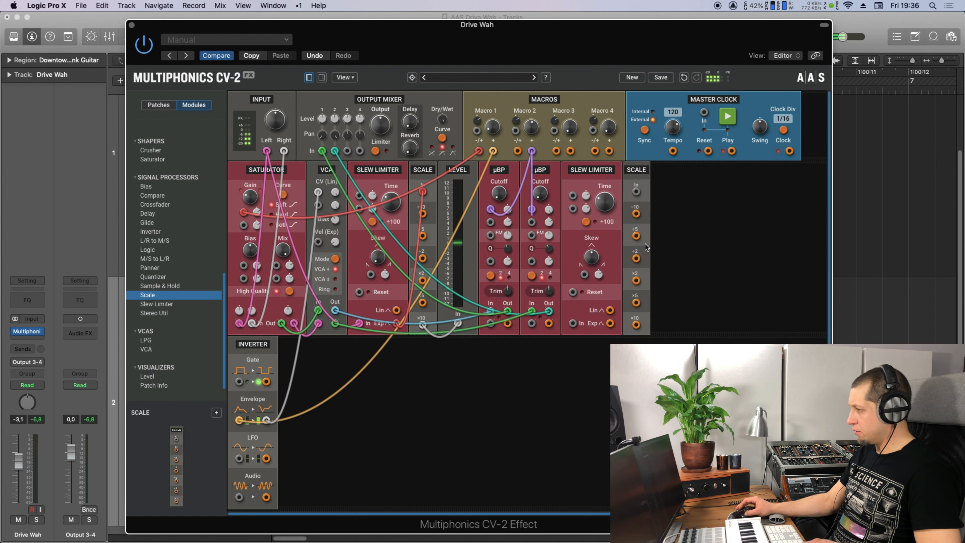
{"action": "mouse_move", "coordinate": [536, 179]}
{"action": "left_mouse_down"}
{"action": "mouse_move", "coordinate": [748, 217]}
{"action": "mouse_move", "coordinate": [666, 222]}
{"action": "mouse_move", "coordinate": [540, 172]}
{"action": "left_mouse_up"}
{"action": "left_click_drag", "start_coordinate": [637, 196], "coordinate": [653, 193]}
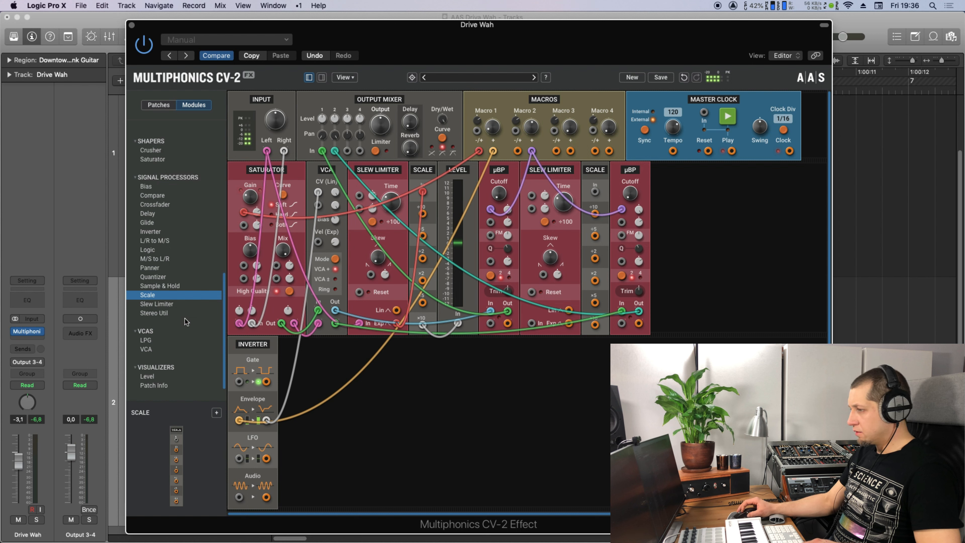
{"action": "left_click_drag", "start_coordinate": [148, 376], "coordinate": [619, 261]}
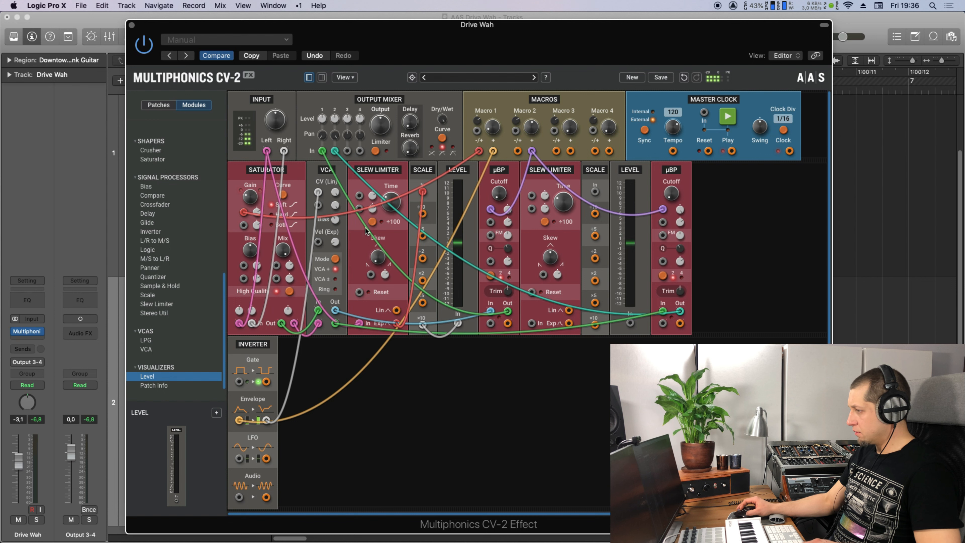
Patch Input Right through the new Slew Limiter to Scale and Level, and each Scale into its µBP cutoff.
{"action": "left_click_drag", "start_coordinate": [284, 153], "coordinate": [532, 324]}
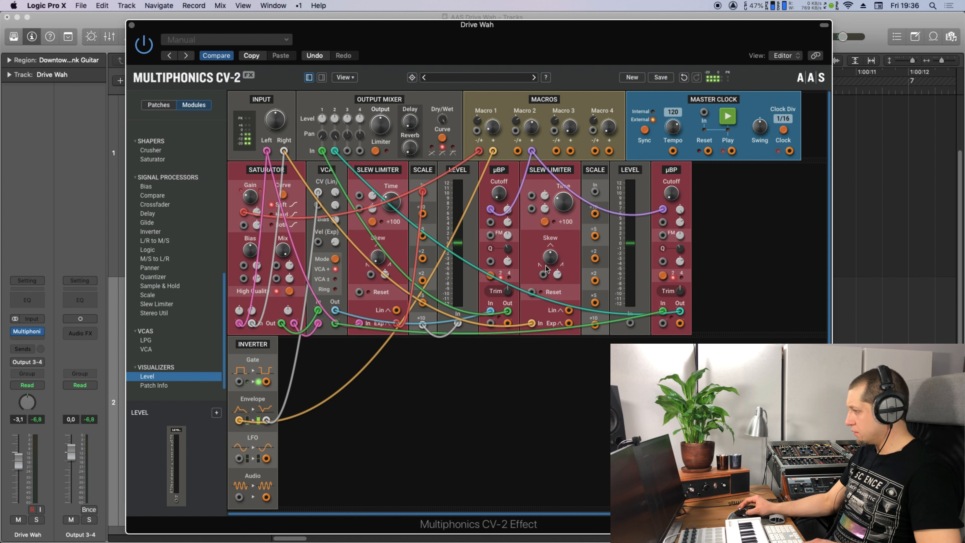
{"action": "left_click_drag", "start_coordinate": [569, 323], "coordinate": [594, 192]}
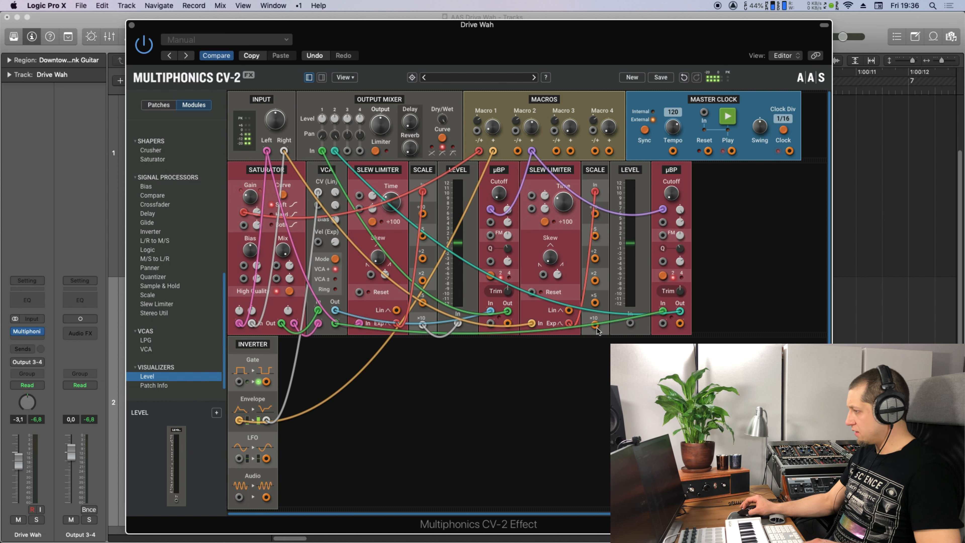
{"action": "mouse_move", "coordinate": [629, 323]}
{"action": "left_mouse_down"}
{"action": "mouse_move", "coordinate": [595, 324]}
{"action": "mouse_move", "coordinate": [621, 315]}
{"action": "left_mouse_up"}
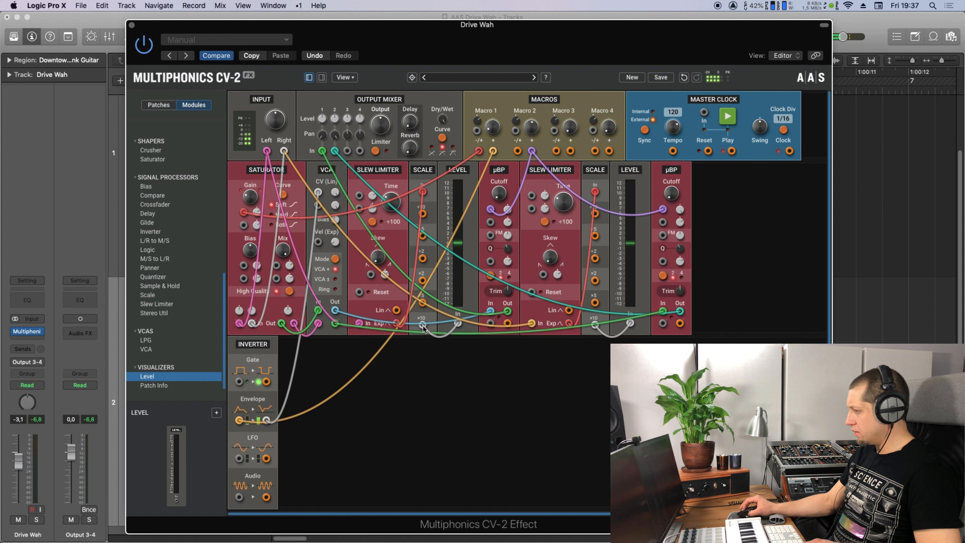
{"action": "left_click_drag", "start_coordinate": [423, 325], "coordinate": [508, 213]}
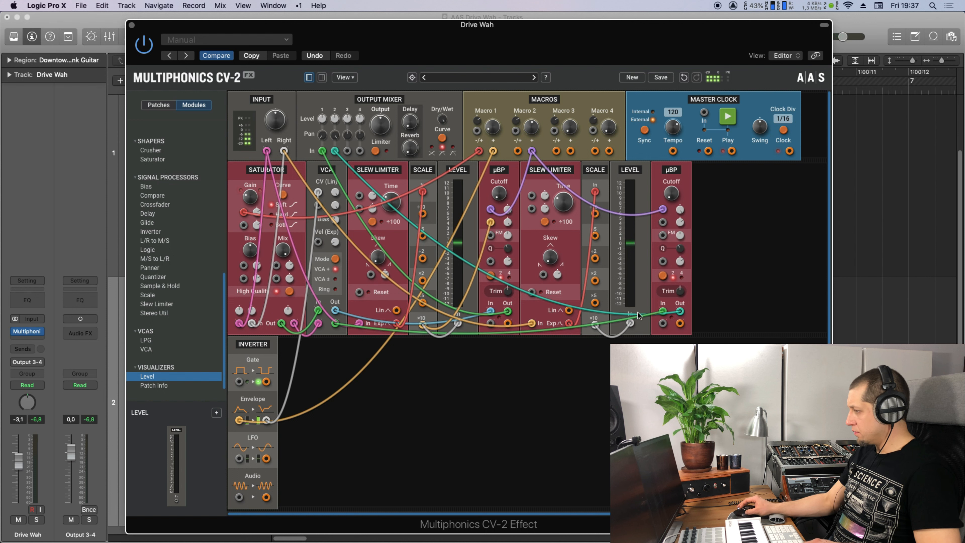
{"action": "left_click_drag", "start_coordinate": [595, 325], "coordinate": [680, 213]}
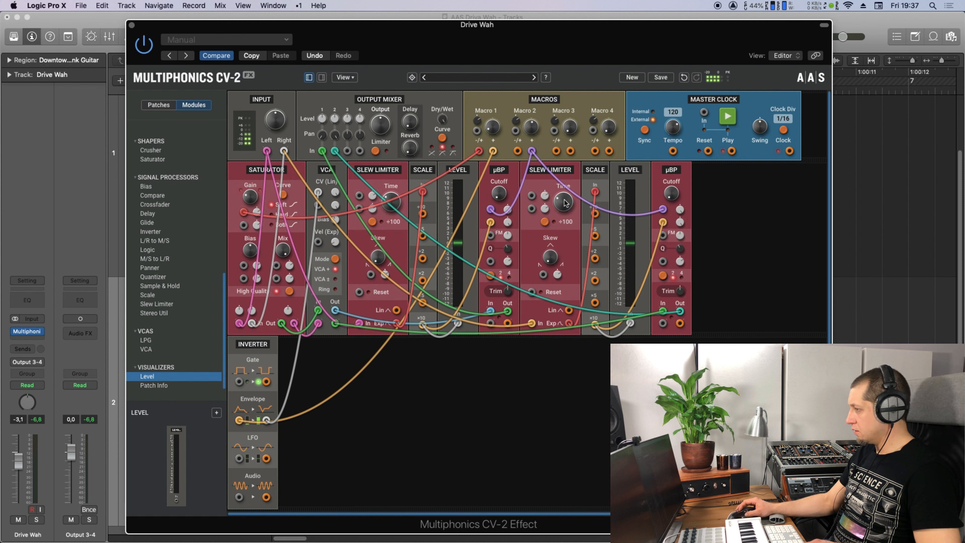
Set the second Slew Limiter's Time and cable Macro 3 into both Slew Limiters.
{"action": "left_click_drag", "start_coordinate": [565, 203], "coordinate": [566, 203]}
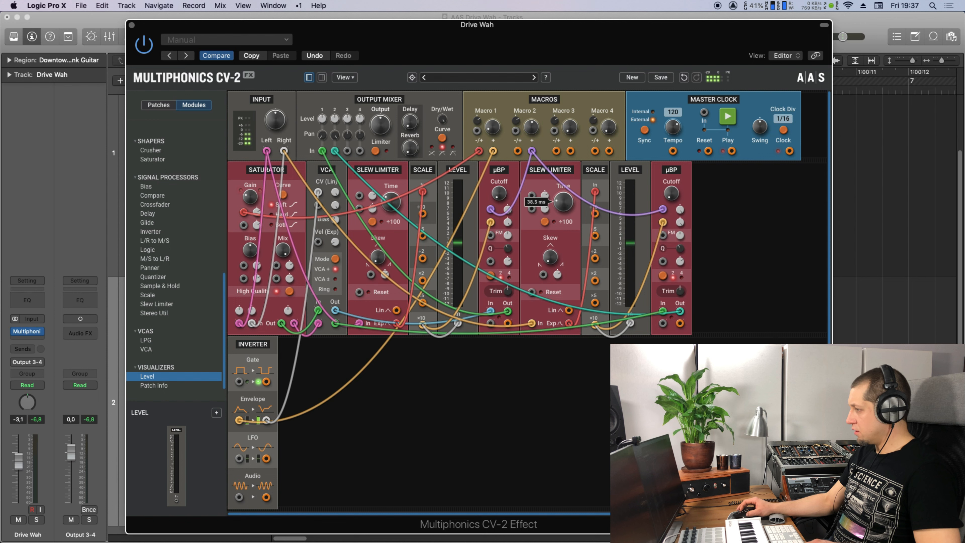
{"action": "left_click", "coordinate": [390, 198]}
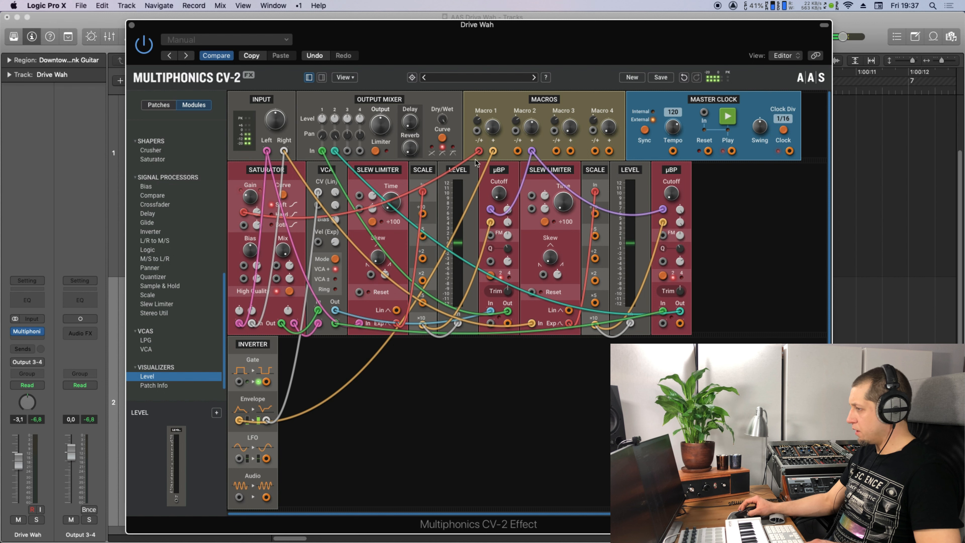
{"action": "left_click_drag", "start_coordinate": [570, 150], "coordinate": [359, 195]}
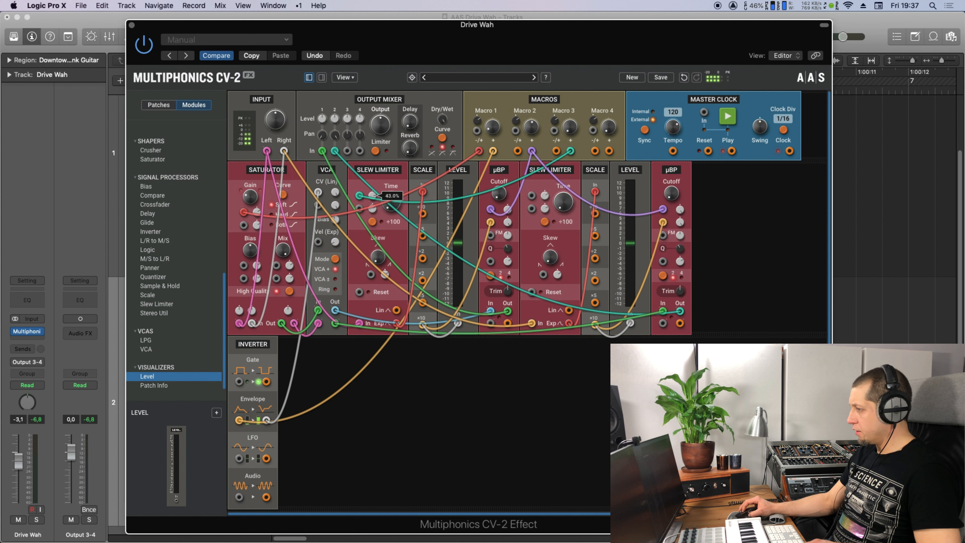
{"action": "left_click_drag", "start_coordinate": [570, 150], "coordinate": [545, 175]}
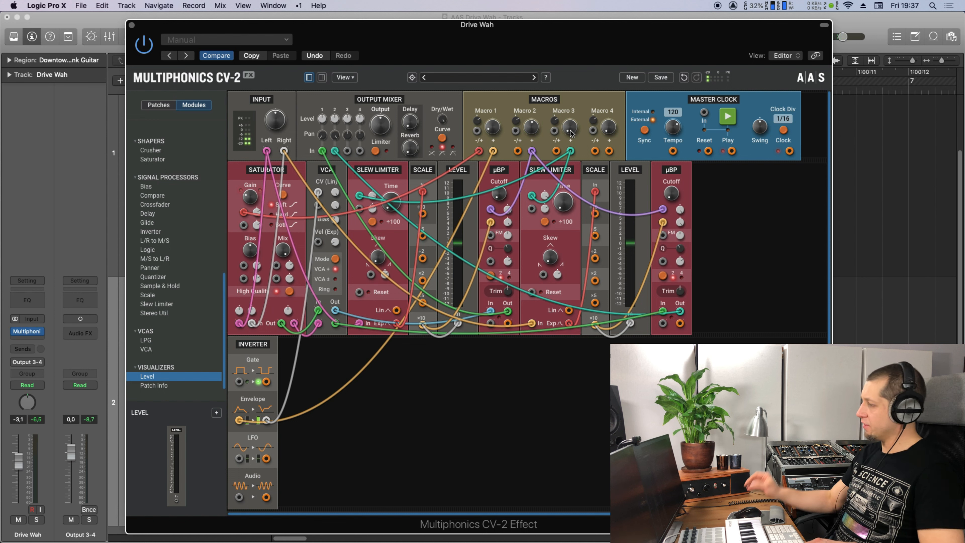
Play the drum loop, shift Macro 3's -/+ range upward and turn Macro 3 to maximum.
{"action": "mouse_move", "coordinate": [558, 129]}
{"action": "key", "text": "space"}
{"action": "left_click_drag", "start_coordinate": [570, 126], "coordinate": [551, 135]}
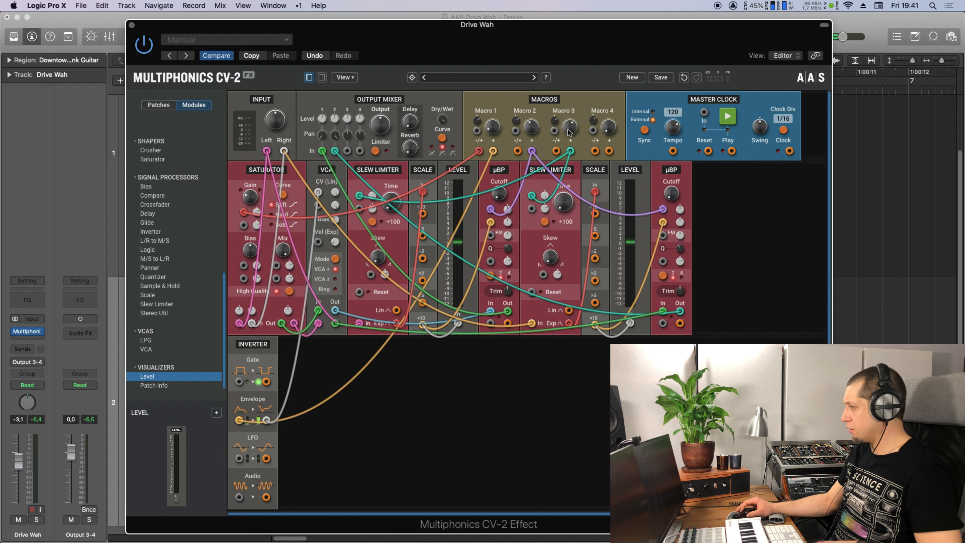
{"action": "mouse_move", "coordinate": [570, 130]}
{"action": "left_mouse_down"}
{"action": "mouse_move", "coordinate": [571, 105]}
{"action": "mouse_move", "coordinate": [573, 119]}
{"action": "left_mouse_up"}
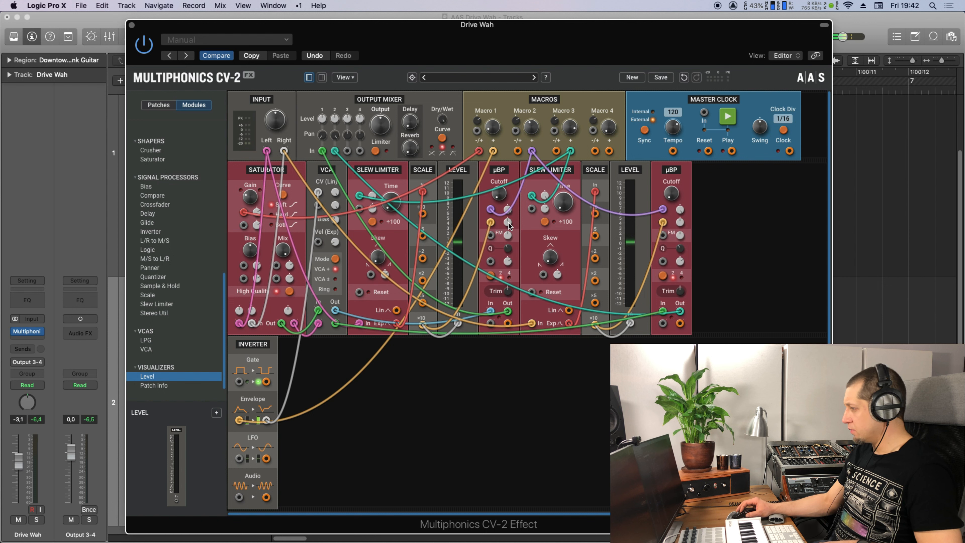
Trim cutoff modulation depth to about 5% on the first µBP and 4% on the second, adjusting Macro 2.
{"action": "left_click_drag", "start_coordinate": [508, 223], "coordinate": [507, 221]}
{"action": "left_click_drag", "start_coordinate": [679, 222], "coordinate": [680, 222]}
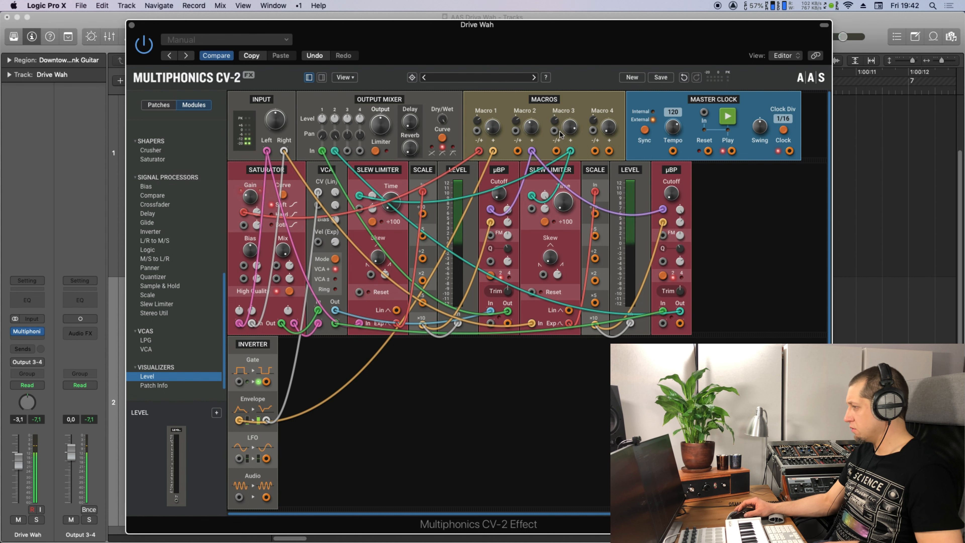
{"action": "left_click_drag", "start_coordinate": [524, 128], "coordinate": [567, 130]}
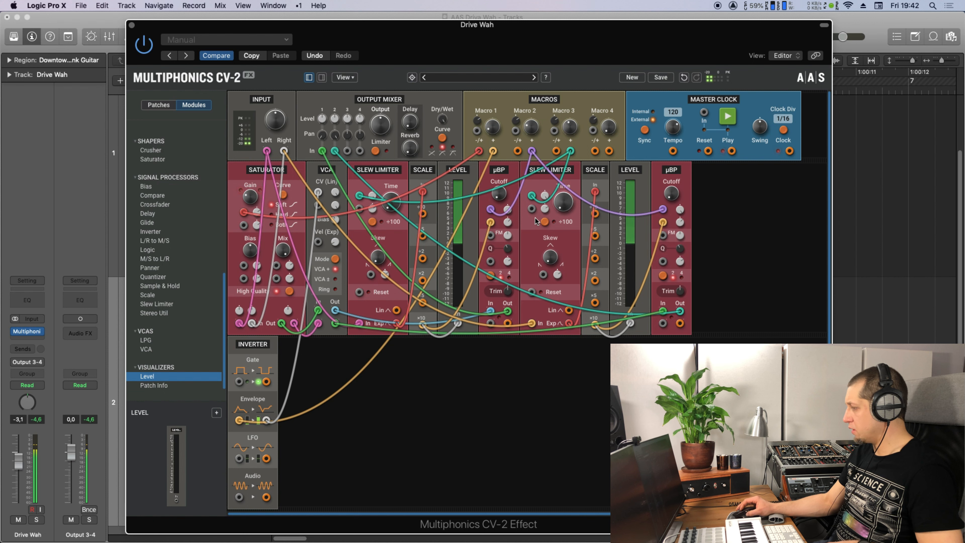
{"action": "left_click", "coordinate": [507, 222]}
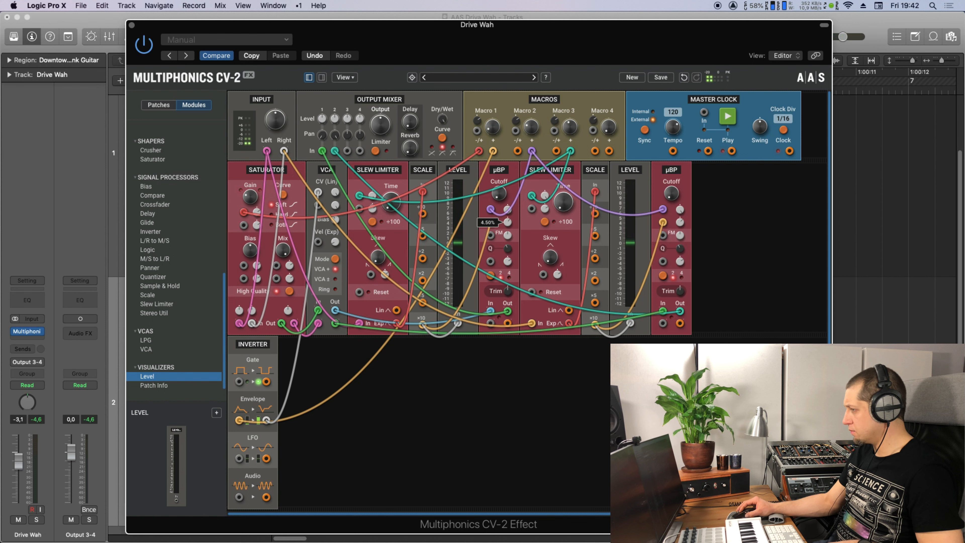
{"action": "left_click_drag", "start_coordinate": [508, 222], "coordinate": [507, 221]}
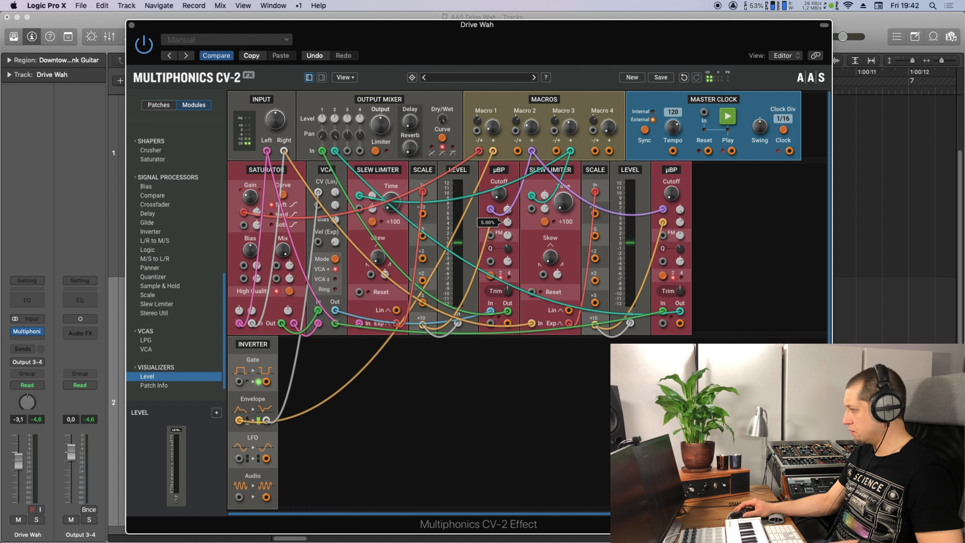
{"action": "left_click", "coordinate": [679, 222]}
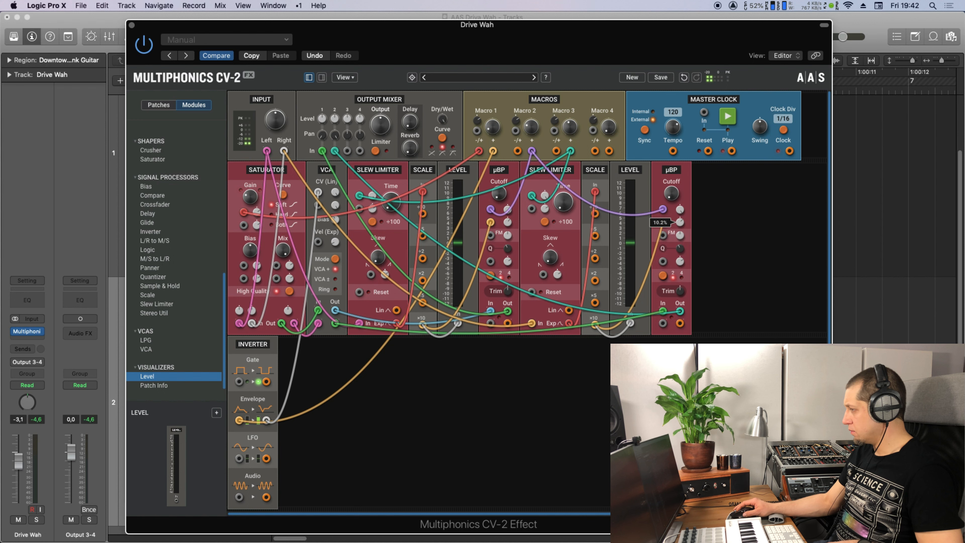
{"action": "left_click_drag", "start_coordinate": [680, 222], "coordinate": [680, 226]}
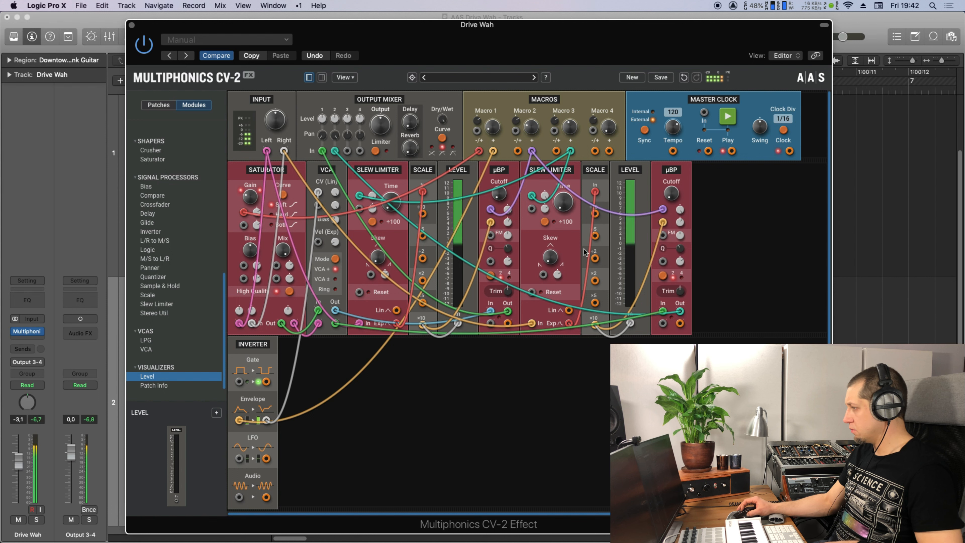
Drag Macro 3 up to 3.900 V and Macro 2 to 0.500 V.
{"action": "left_click_drag", "start_coordinate": [567, 123], "coordinate": [567, 97]}
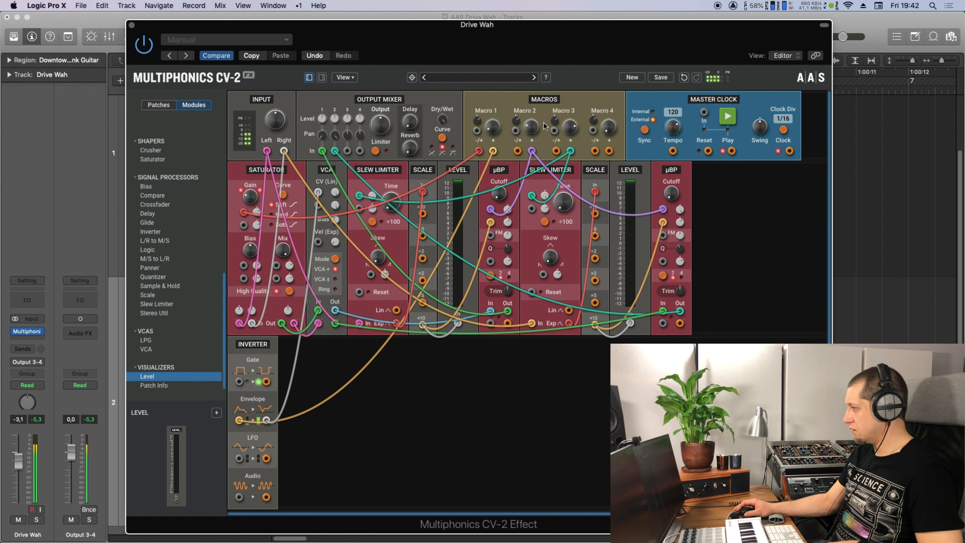
{"action": "left_click_drag", "start_coordinate": [531, 127], "coordinate": [493, 123]}
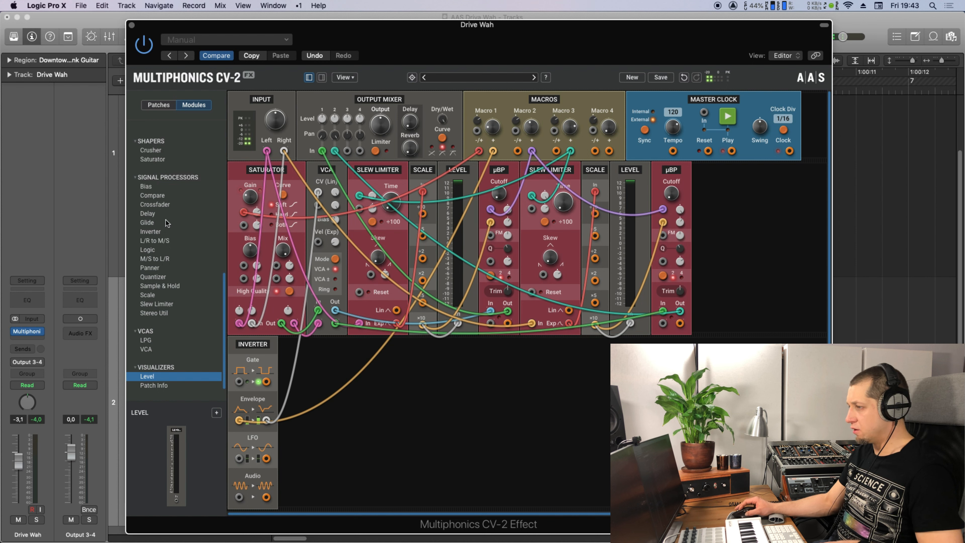
{"action": "scroll", "coordinate": [171, 258], "scroll_direction": "up", "scroll_amount": 10}
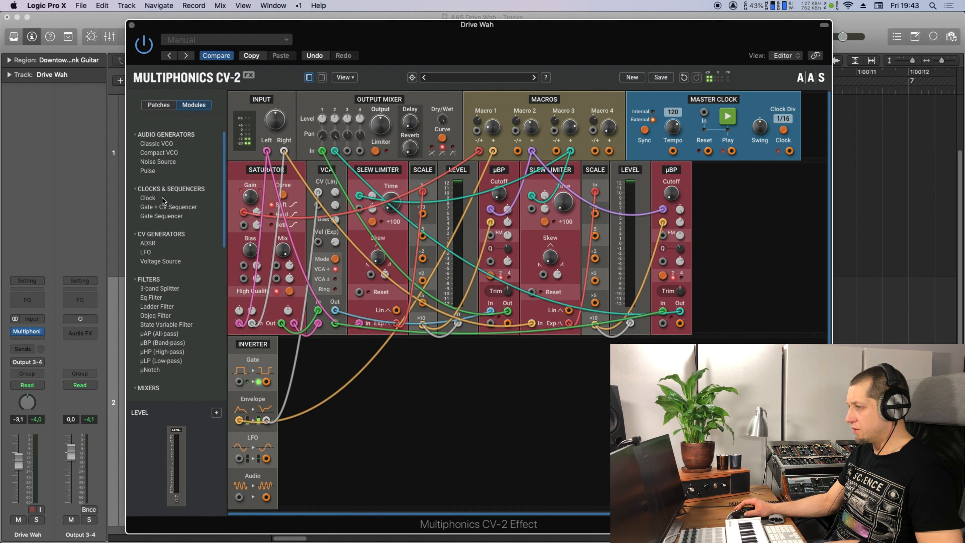
Place an LFO before the Inverter and patch Master Clock Reset into the LFO's Reset input.
{"action": "left_click_drag", "start_coordinate": [162, 253], "coordinate": [234, 395]}
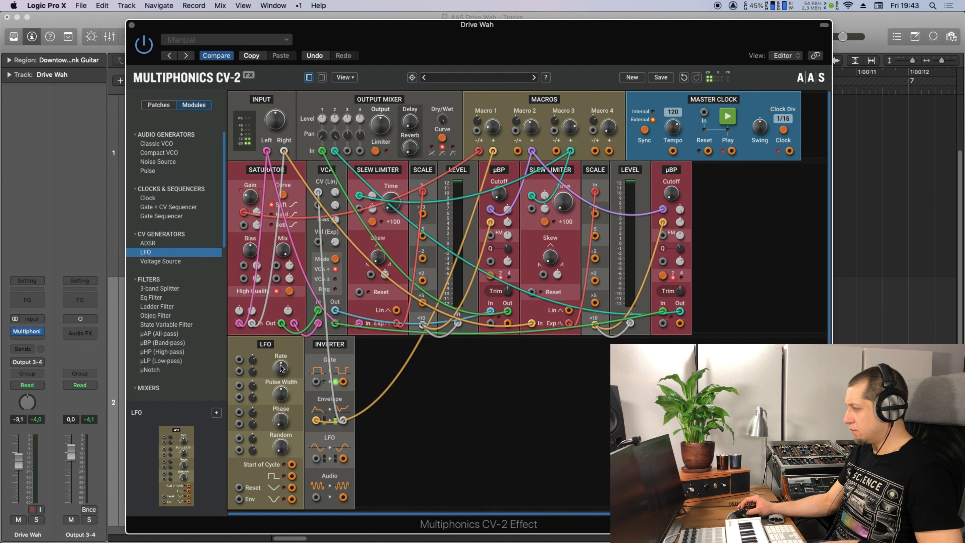
{"action": "left_click_drag", "start_coordinate": [671, 156], "coordinate": [251, 364]}
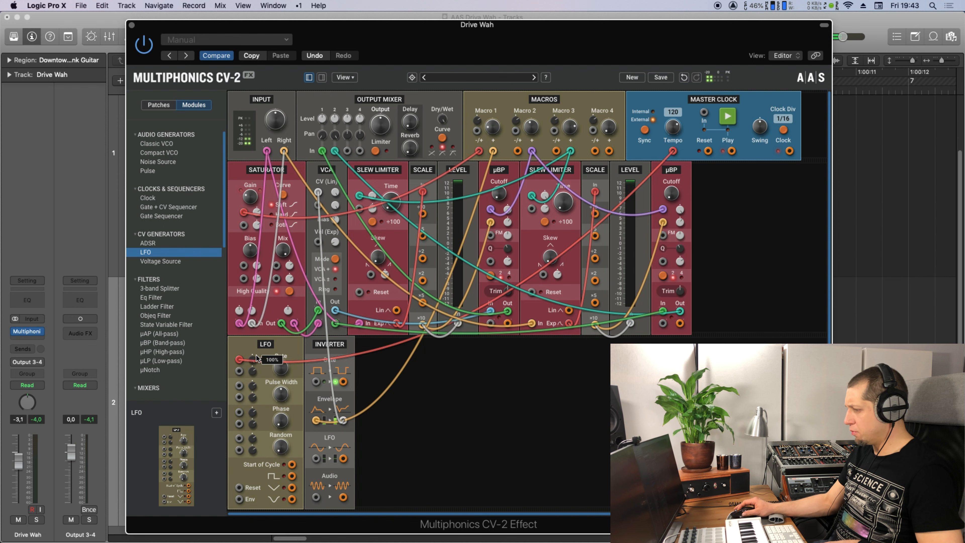
{"action": "left_click_drag", "start_coordinate": [708, 153], "coordinate": [239, 487]}
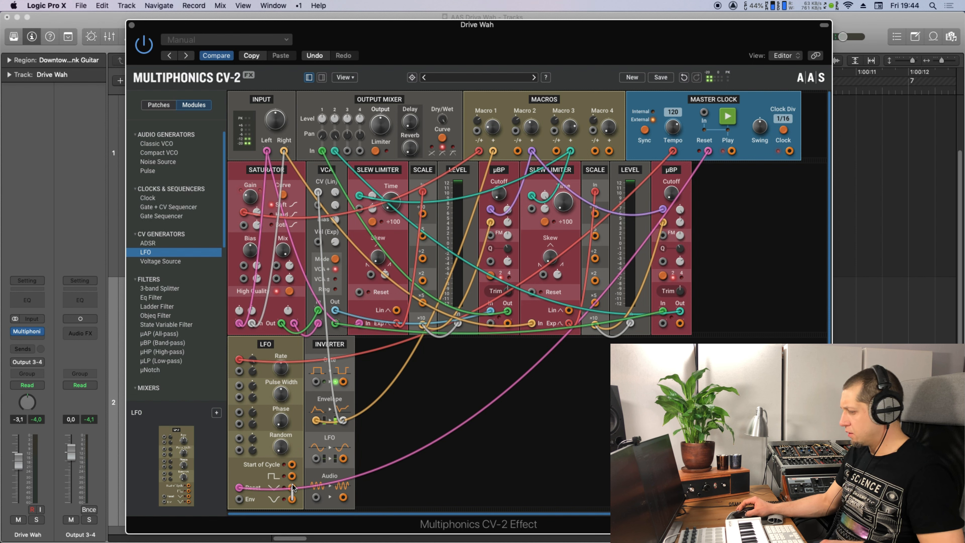
Cable the LFO into the Inverter's LFO input, raise the first µBP FM and set the second to 9%.
{"action": "left_click_drag", "start_coordinate": [291, 487], "coordinate": [490, 238]}
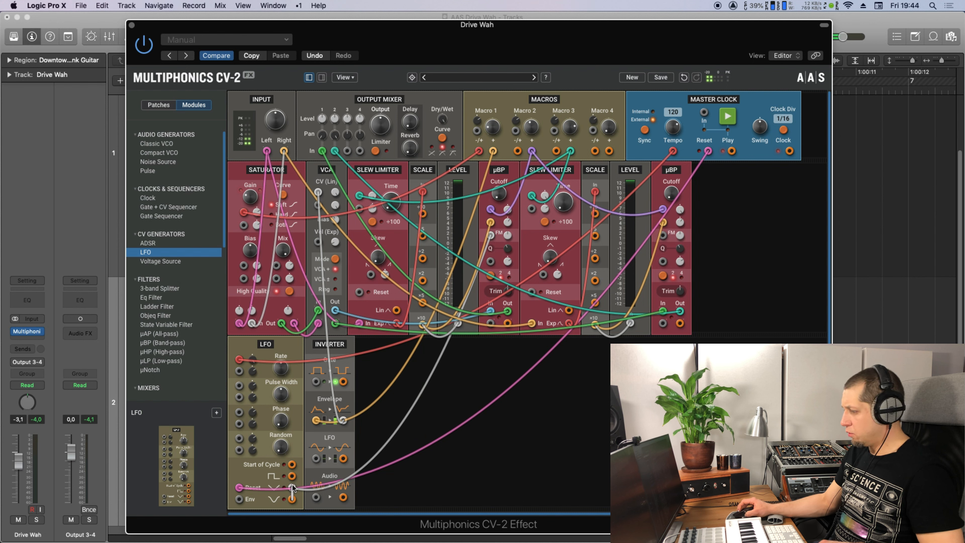
{"action": "left_click_drag", "start_coordinate": [292, 487], "coordinate": [663, 238]}
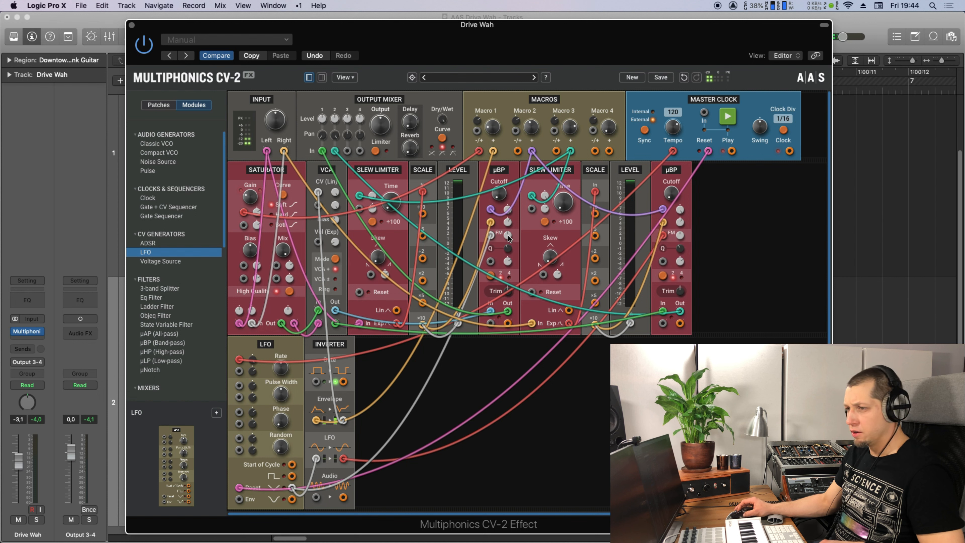
{"action": "left_click_drag", "start_coordinate": [507, 236], "coordinate": [507, 217]}
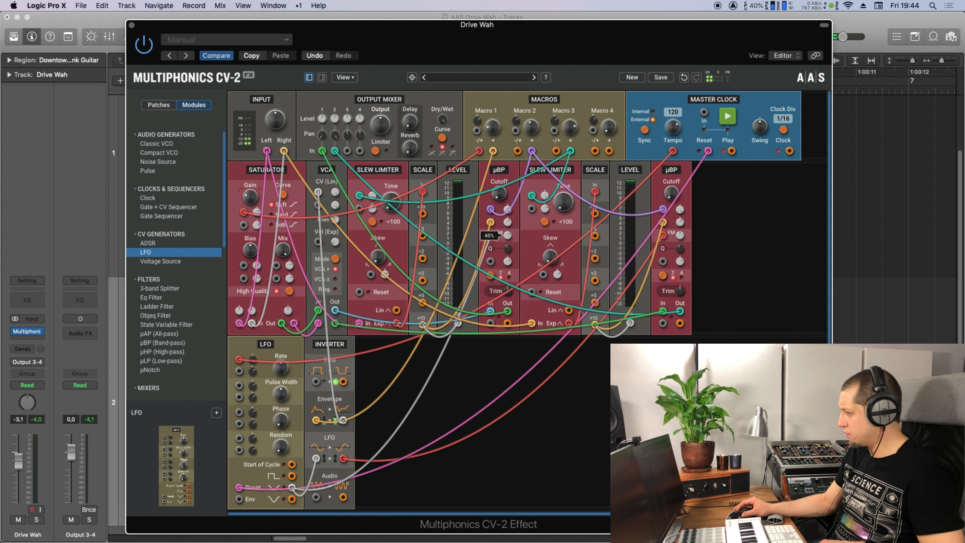
{"action": "left_click_drag", "start_coordinate": [680, 235], "coordinate": [680, 245]}
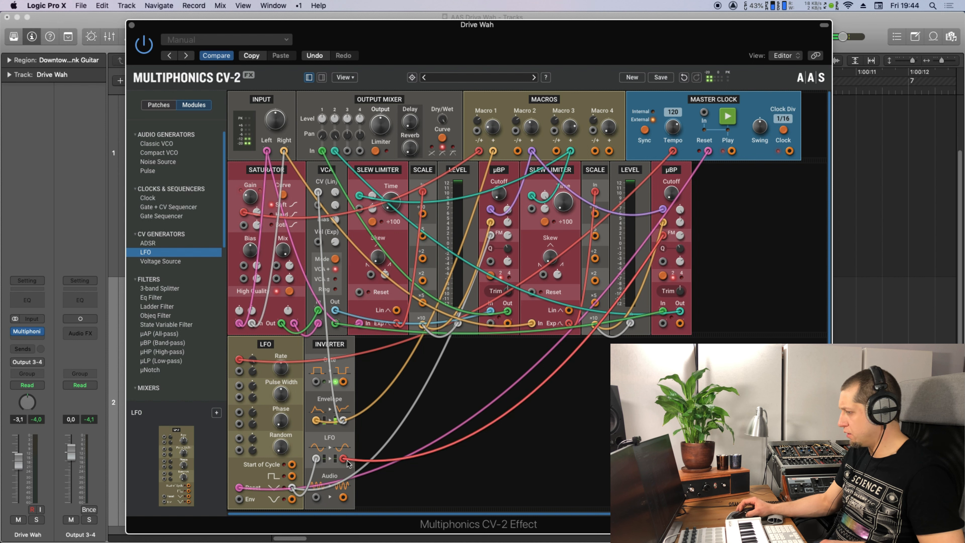
{"action": "left_click_drag", "start_coordinate": [680, 235], "coordinate": [680, 251]}
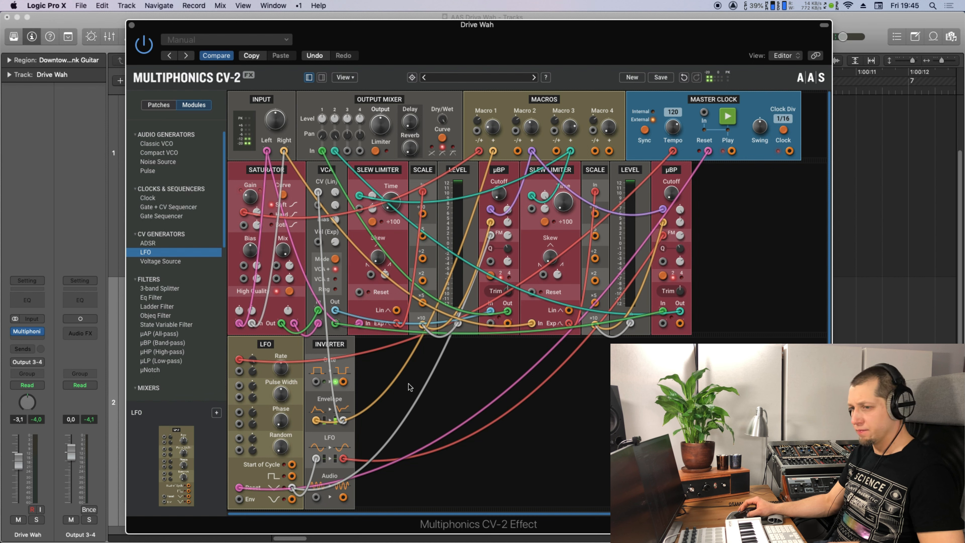
Play the patch, set LFO Rate to 8 Hz and Macro 2 to -2.000 V, and add a Voltage Source.
{"action": "key", "text": "space"}
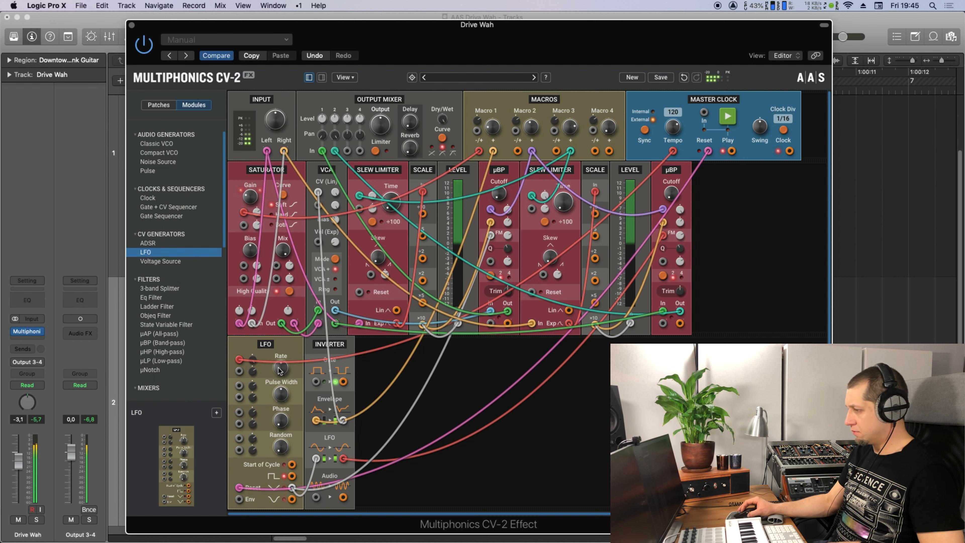
{"action": "mouse_move", "coordinate": [281, 372]}
{"action": "left_mouse_down"}
{"action": "mouse_move", "coordinate": [282, 344]}
{"action": "mouse_move", "coordinate": [277, 371]}
{"action": "left_mouse_up"}
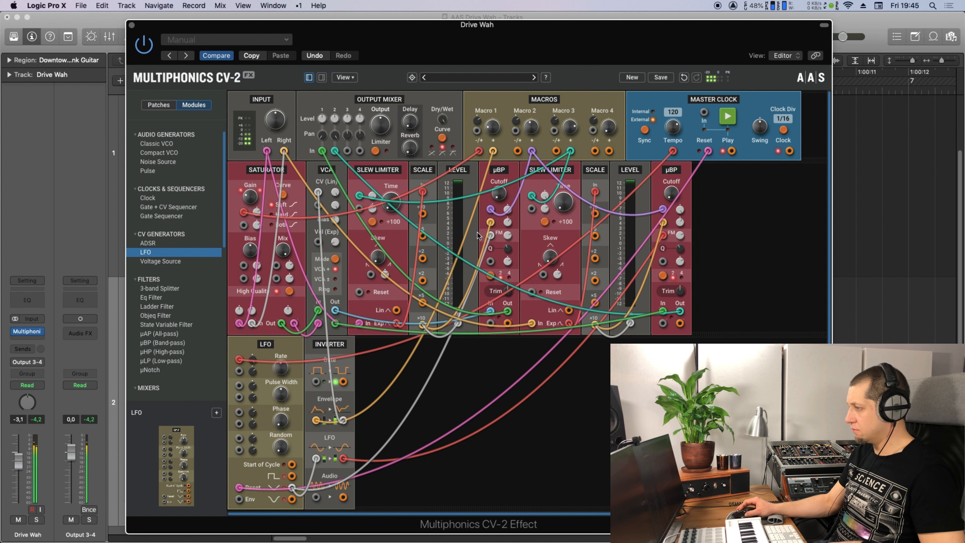
{"action": "left_click_drag", "start_coordinate": [534, 130], "coordinate": [532, 130]}
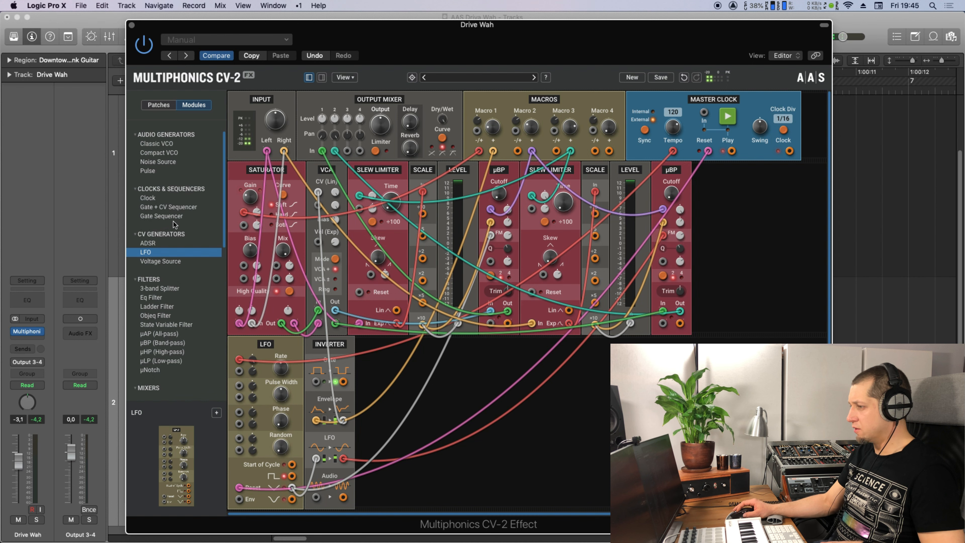
{"action": "left_click_drag", "start_coordinate": [169, 261], "coordinate": [370, 274]}
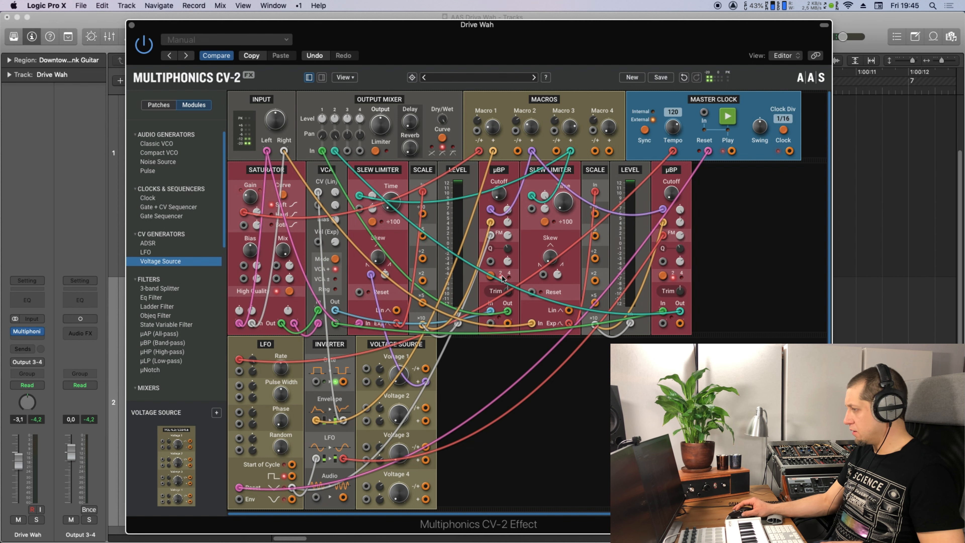
Cable Voltage 1 into the Slew Limiter, raise its Skew, and set Voltage 1 to 1.500 V.
{"action": "left_click_drag", "start_coordinate": [426, 381], "coordinate": [543, 274]}
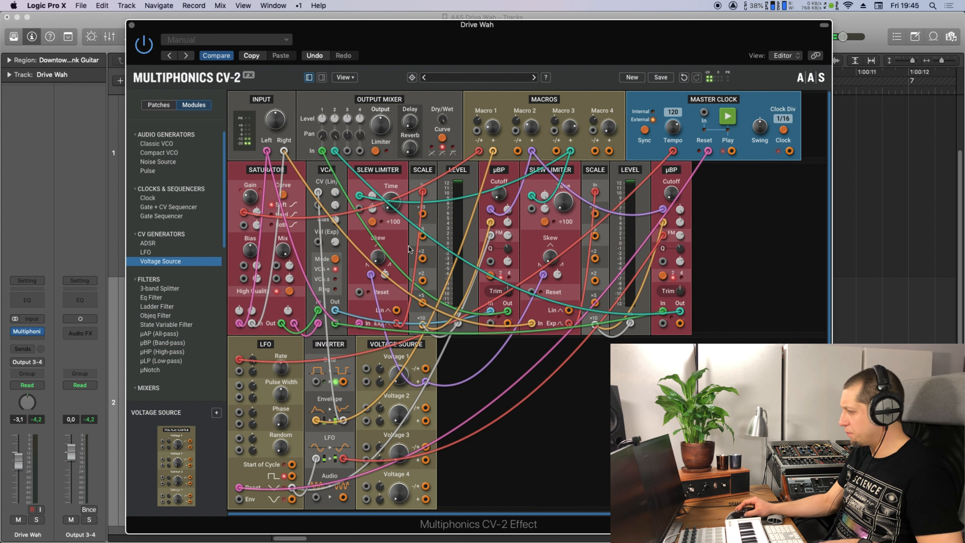
{"action": "left_click_drag", "start_coordinate": [378, 261], "coordinate": [386, 281]}
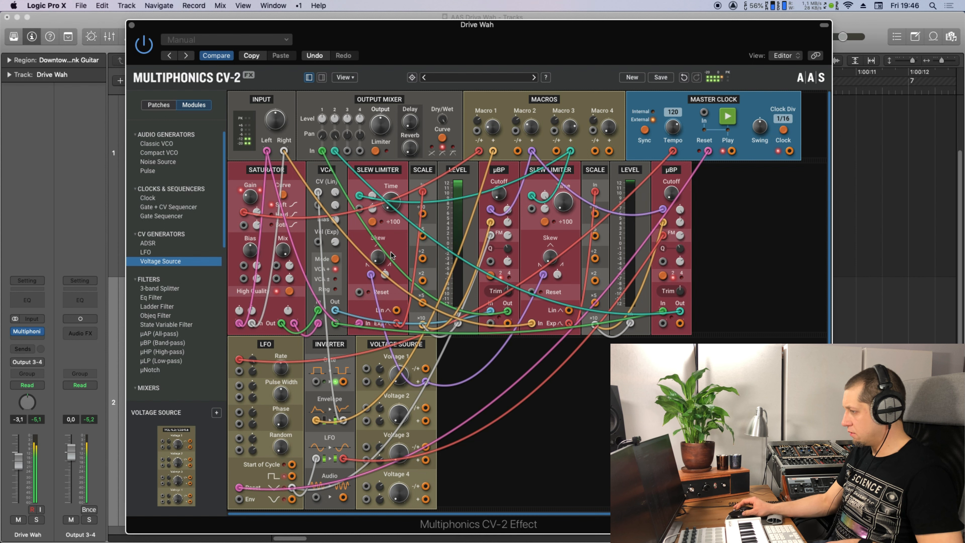
{"action": "mouse_move", "coordinate": [399, 374]}
{"action": "left_mouse_down"}
{"action": "mouse_move", "coordinate": [399, 325]}
{"action": "mouse_move", "coordinate": [399, 386]}
{"action": "mouse_move", "coordinate": [388, 384]}
{"action": "left_mouse_up"}
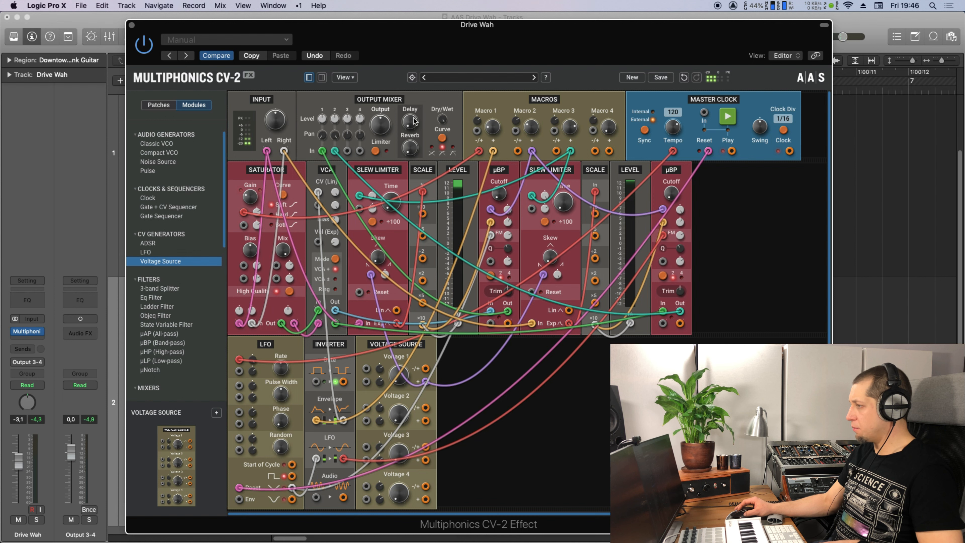
Show the Delay and Reverb panel, set Macro 2 to -3.400 V, and move the plugin window aside.
{"action": "left_click", "coordinate": [323, 78]}
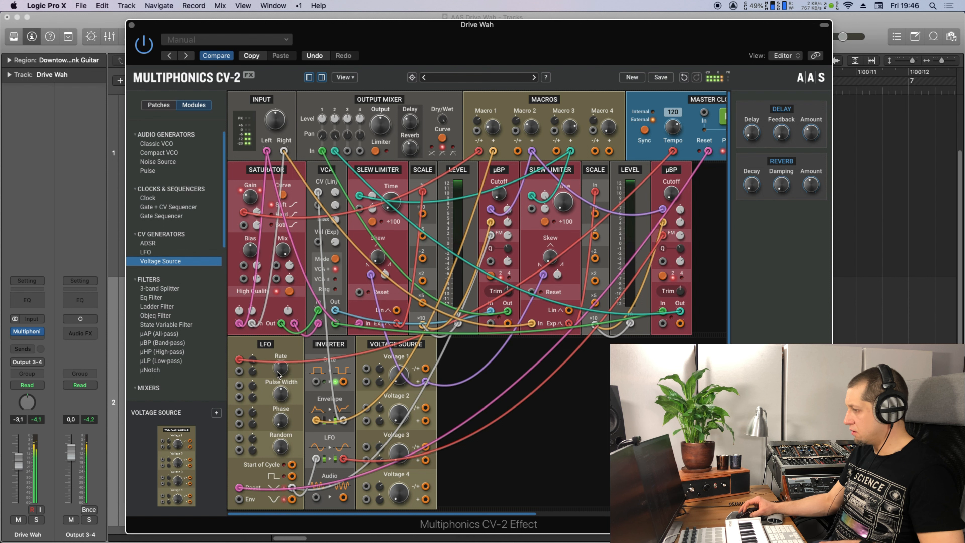
{"action": "mouse_move", "coordinate": [531, 127]}
{"action": "left_mouse_down"}
{"action": "mouse_move", "coordinate": [530, 137]}
{"action": "mouse_move", "coordinate": [531, 122]}
{"action": "left_mouse_up"}
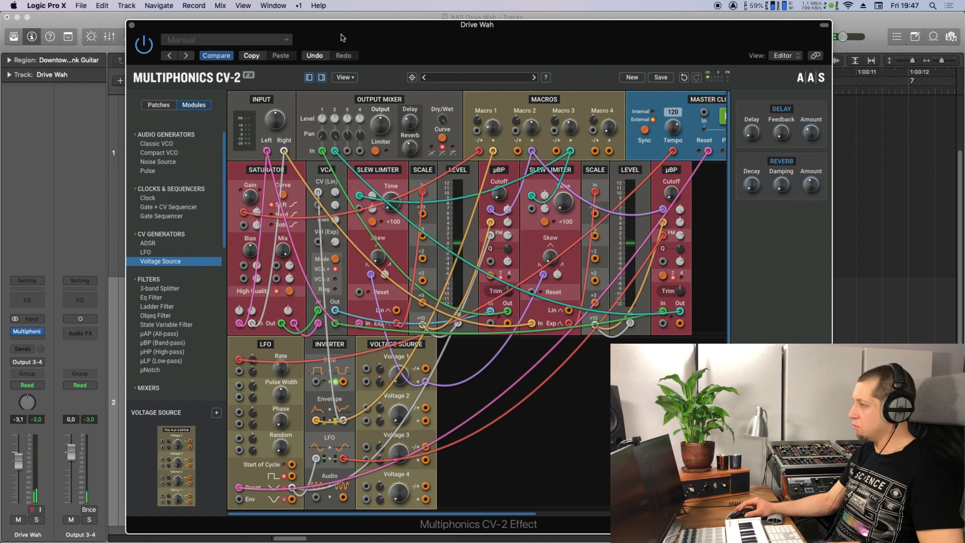
{"action": "left_click_drag", "start_coordinate": [327, 24], "coordinate": [377, 286]}
Cycle bars 3–5 over the Wide Eyed Beat 01.1 region, play it, and turn Macro 2 toward -3.000 V.
{"action": "key", "text": "Right"}
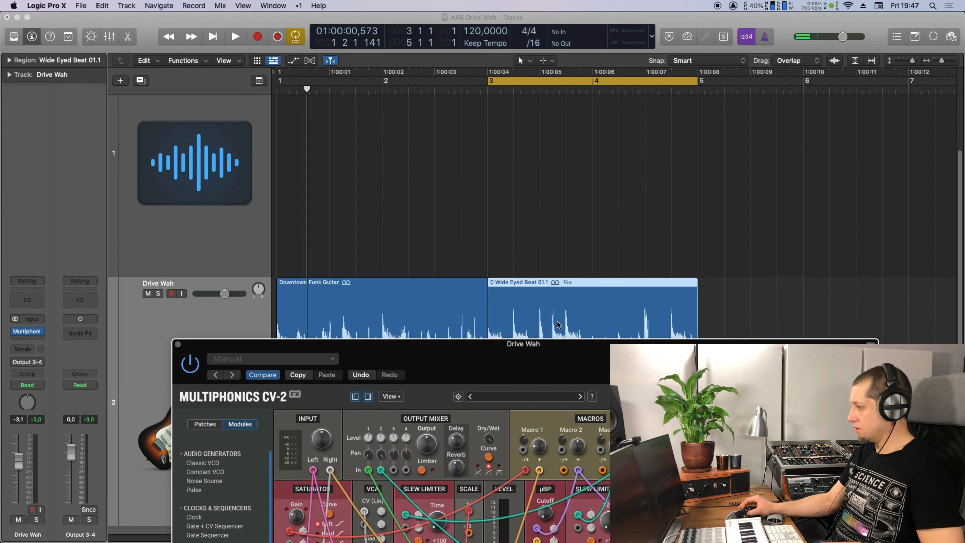
{"action": "left_click_drag", "start_coordinate": [556, 349], "coordinate": [490, 52]}
{"action": "key", "text": "space"}
{"action": "left_click_drag", "start_coordinate": [555, 153], "coordinate": [594, 161]}
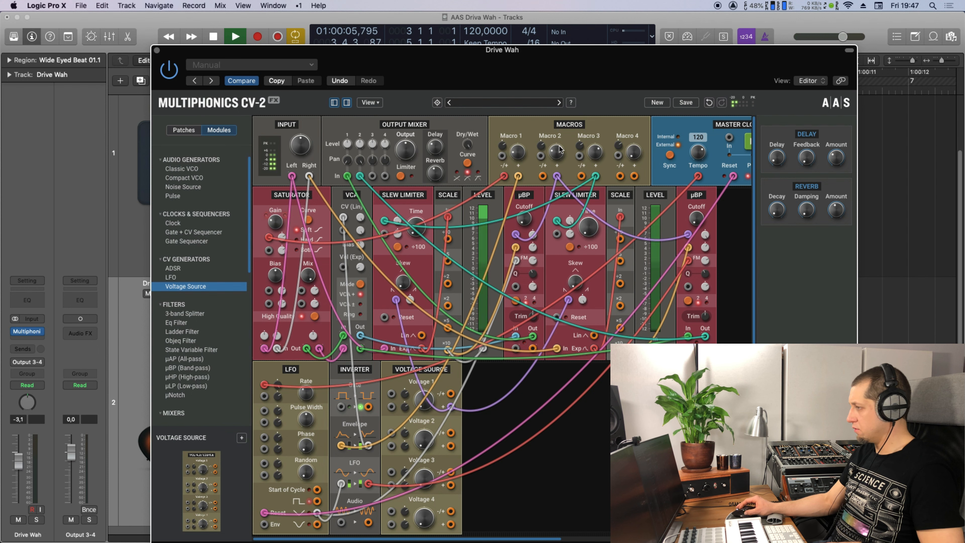
Lower the Macro 1 offset to -4.100 V and stop playback.
{"action": "left_click", "coordinate": [516, 152]}
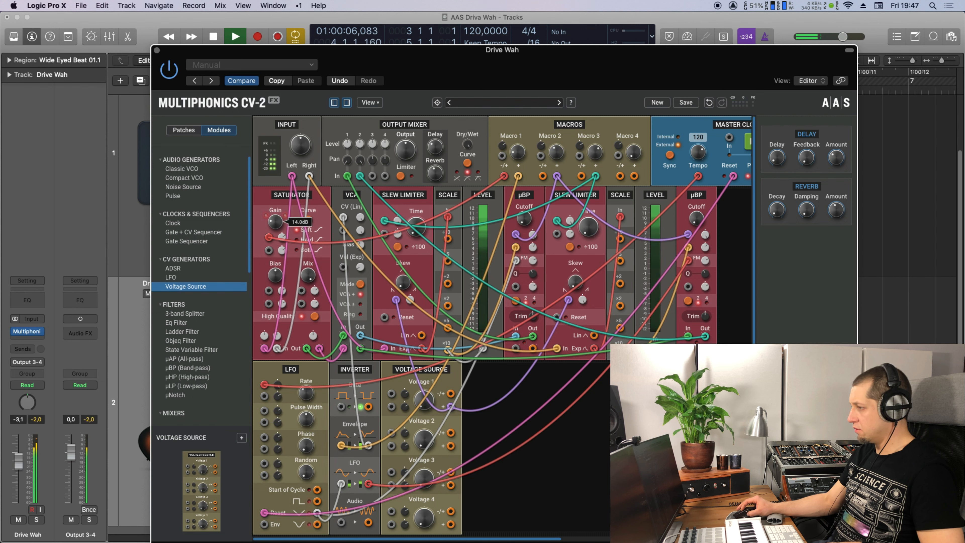
{"action": "left_click_drag", "start_coordinate": [516, 154], "coordinate": [517, 144]}
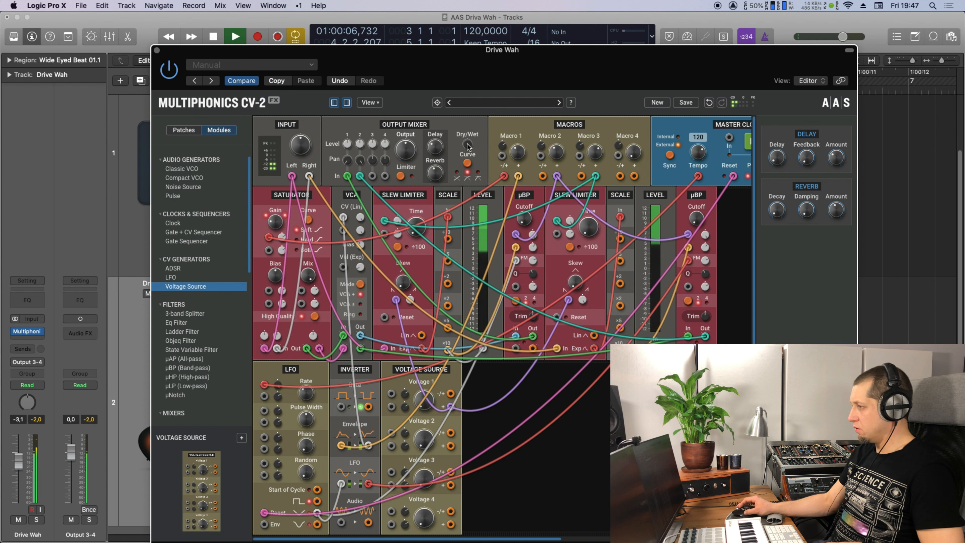
{"action": "key", "text": "space"}
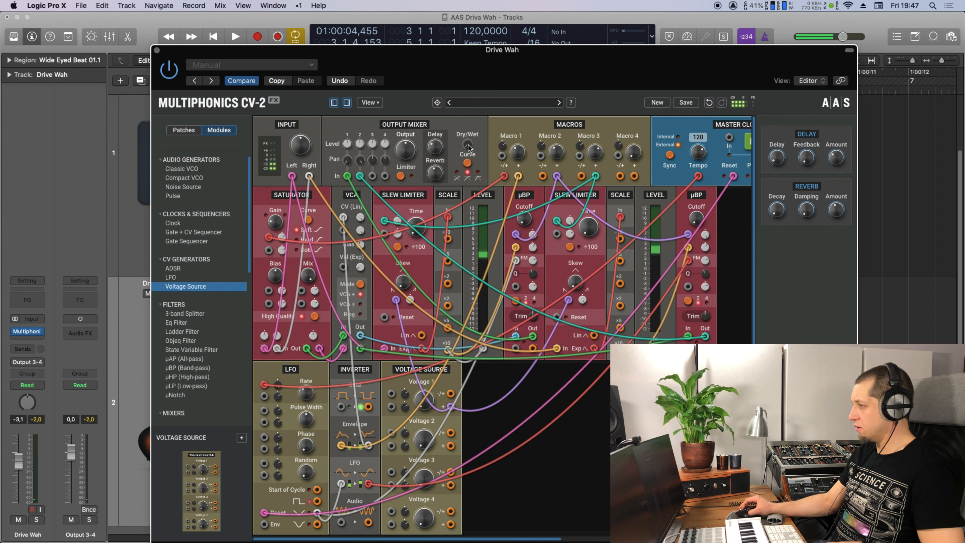
Replay the drum loop, set the wah's Dry/Wet mix to 48%, then stop.
{"action": "key", "text": "space"}
{"action": "mouse_move", "coordinate": [467, 144]}
{"action": "left_mouse_down"}
{"action": "mouse_move", "coordinate": [467, 130]}
{"action": "mouse_move", "coordinate": [467, 143]}
{"action": "left_mouse_up"}
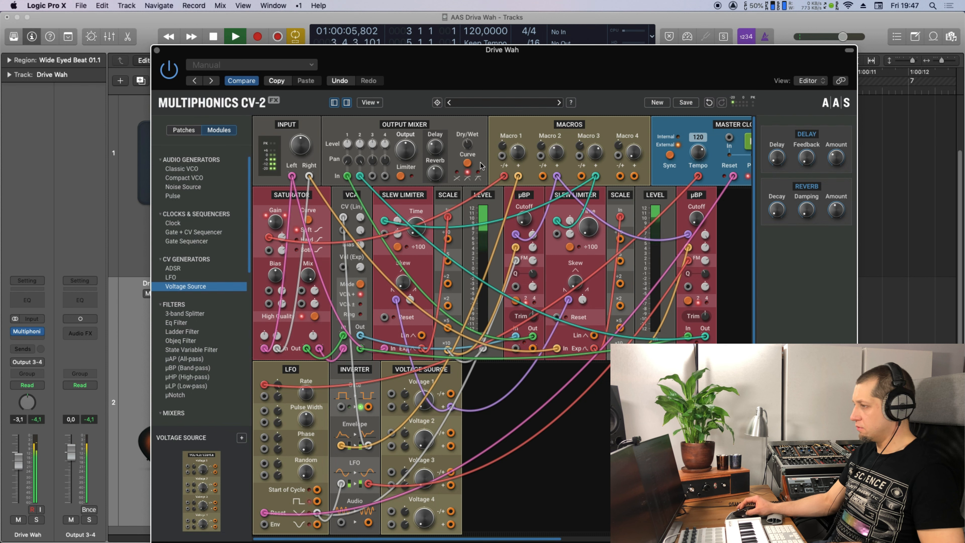
{"action": "key", "text": "space"}
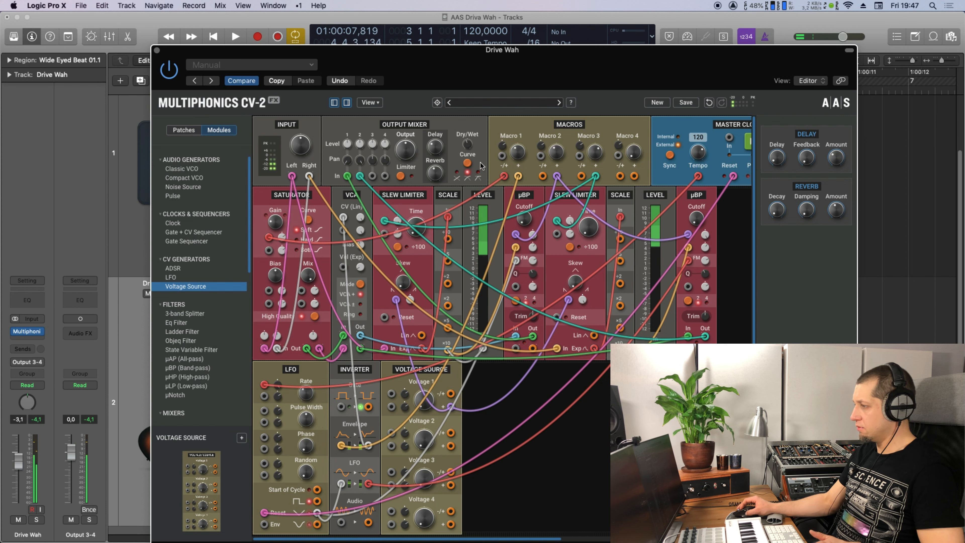